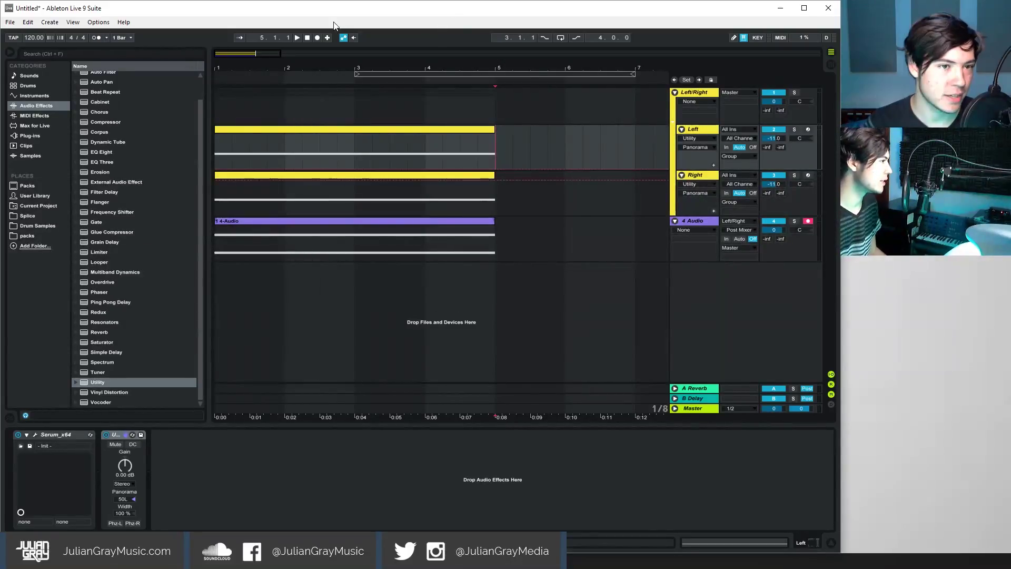
Step: Examine the Left/Right group and the device chains on its Left and Right tracks
drag(271, 55, 259, 53)
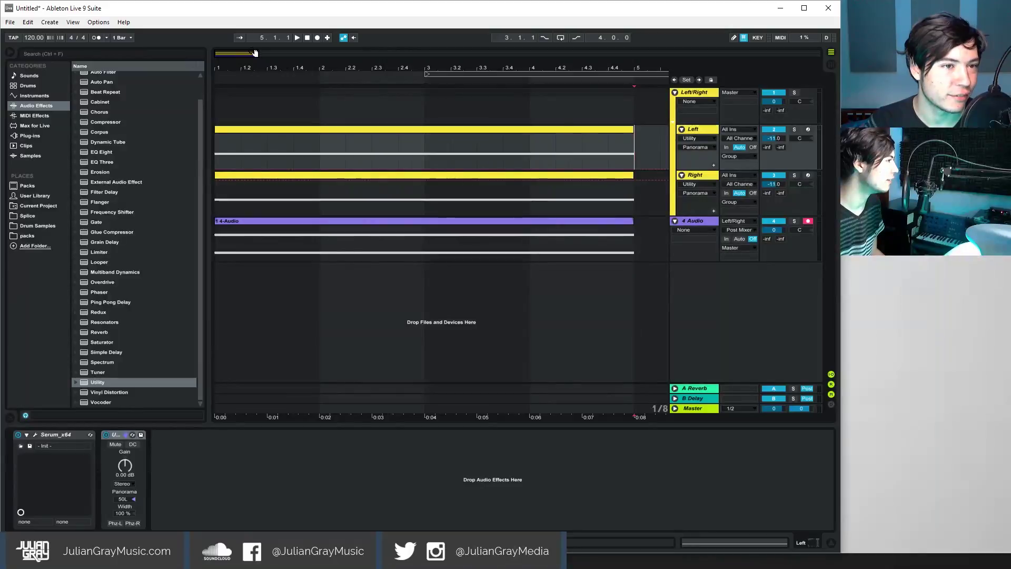
drag(254, 53, 254, 49)
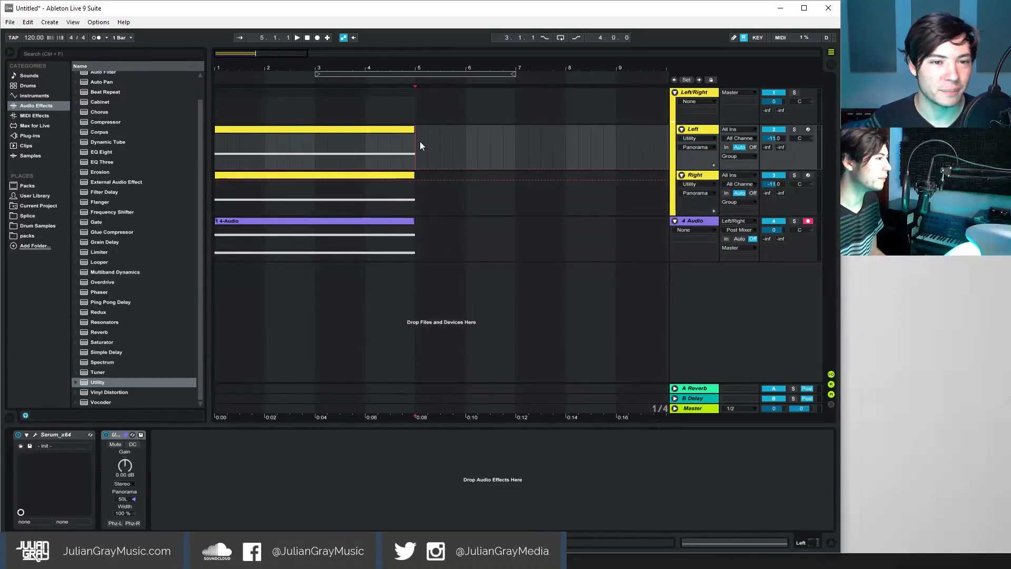
click(701, 95)
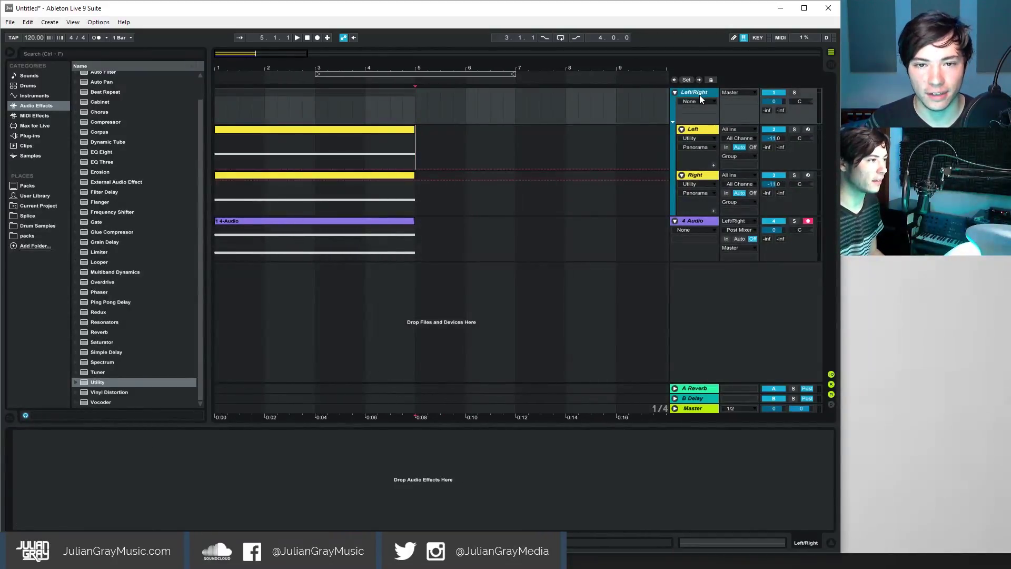
drag(254, 52, 253, 53)
click(423, 138)
click(416, 100)
click(437, 140)
click(420, 113)
click(417, 142)
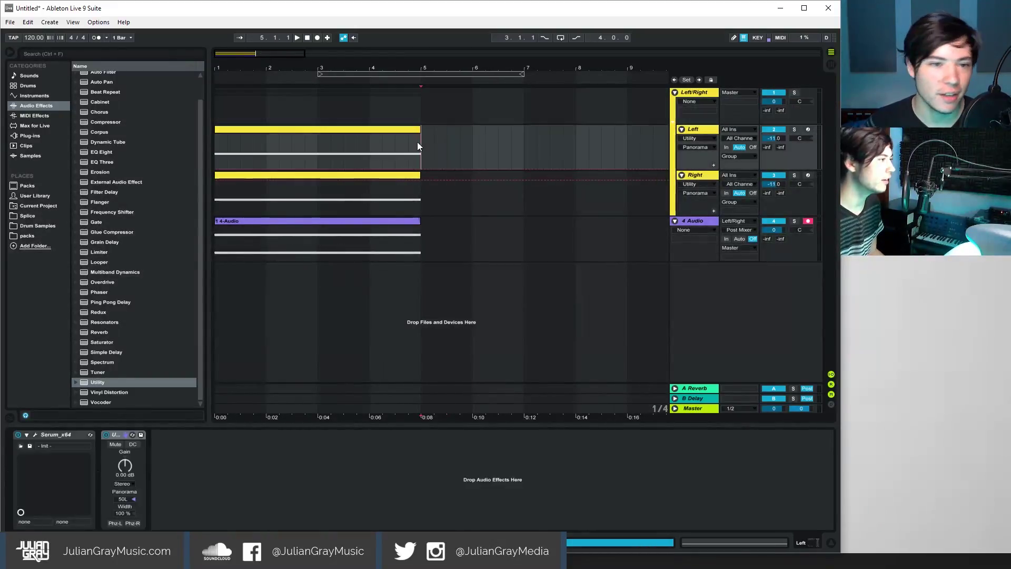
click(424, 201)
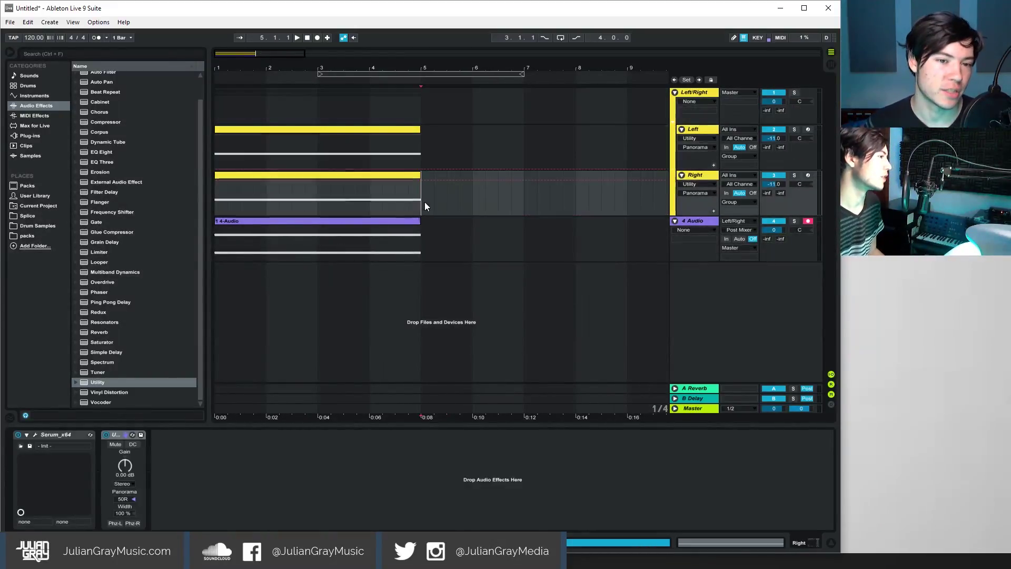
click(422, 160)
click(426, 103)
click(422, 98)
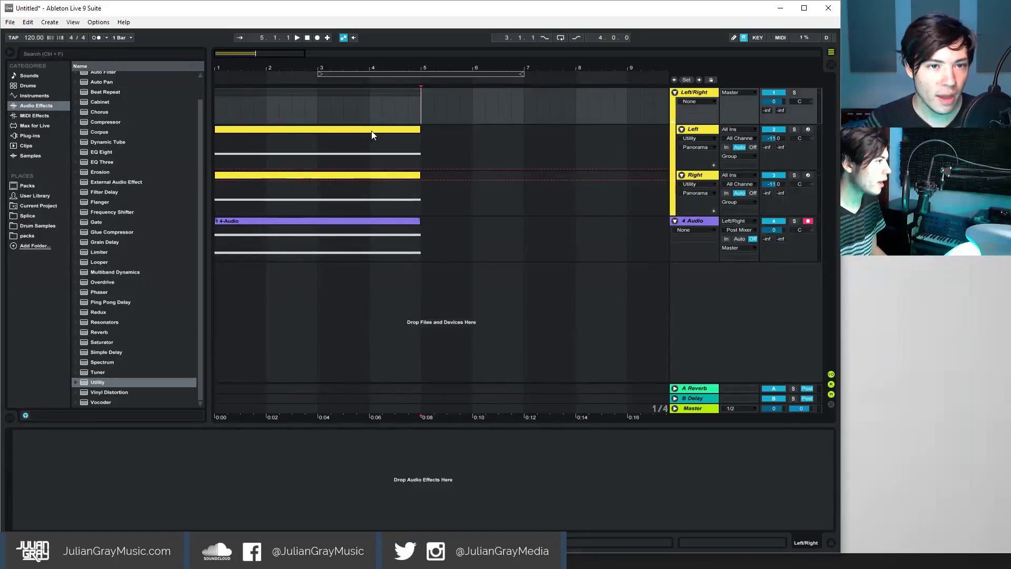
drag(271, 57, 271, 100)
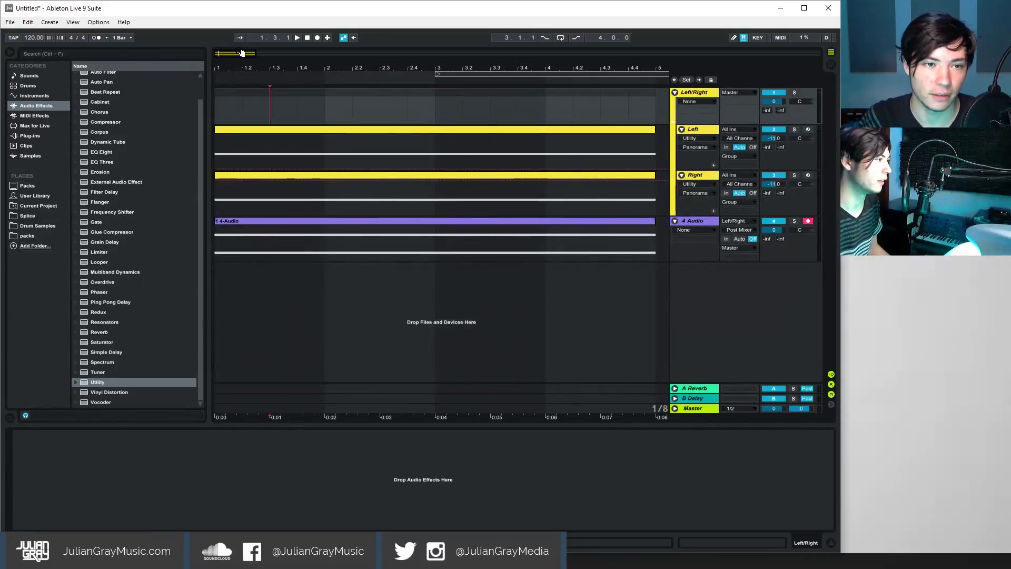
drag(328, 108, 264, 113)
click(264, 113)
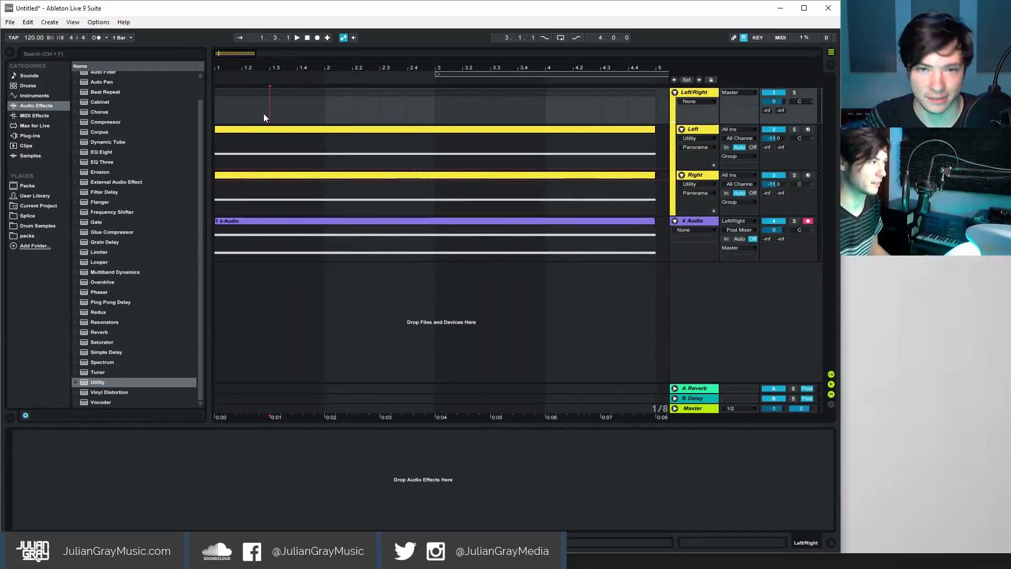
click(699, 94)
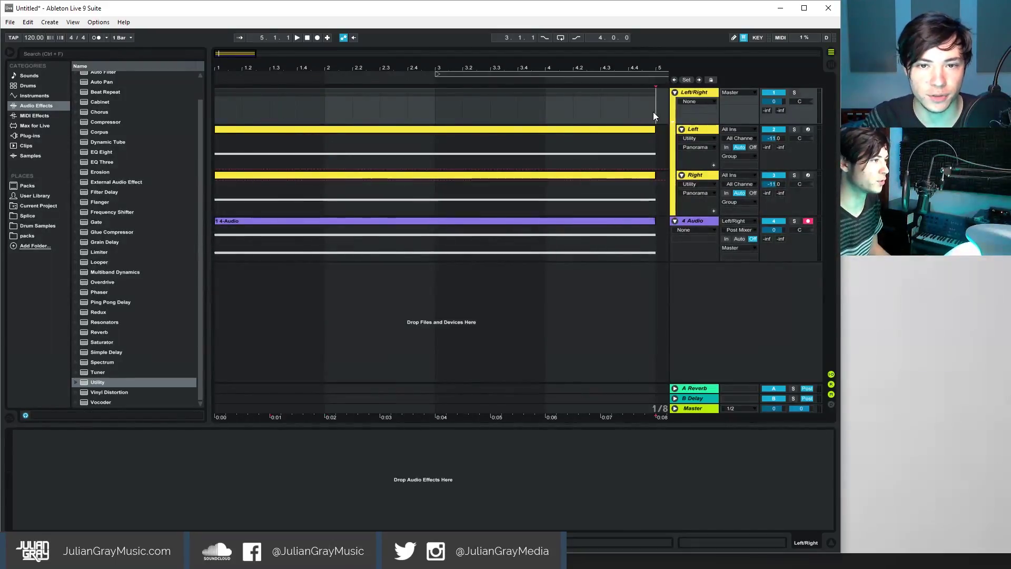
click(707, 130)
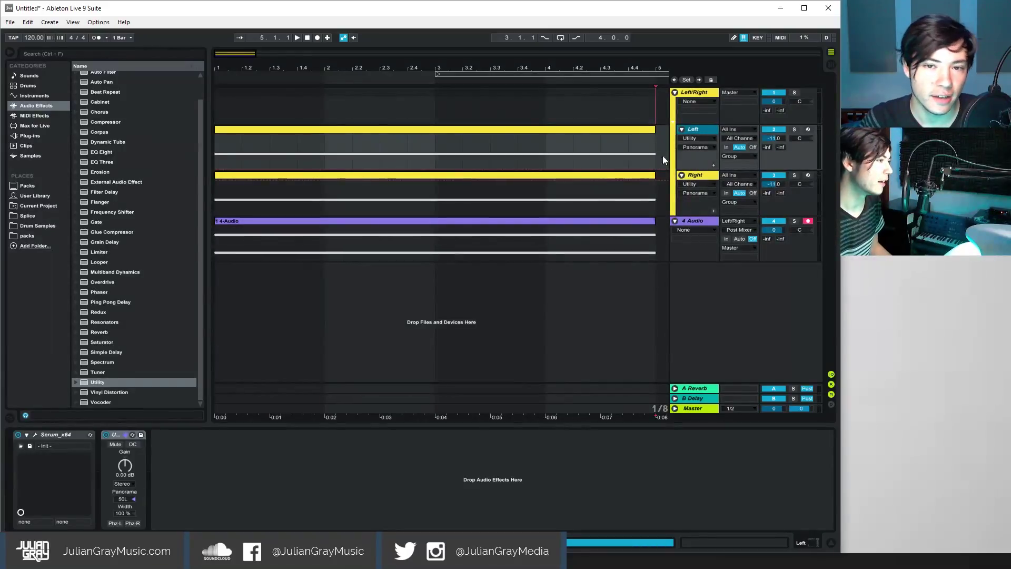
click(656, 143)
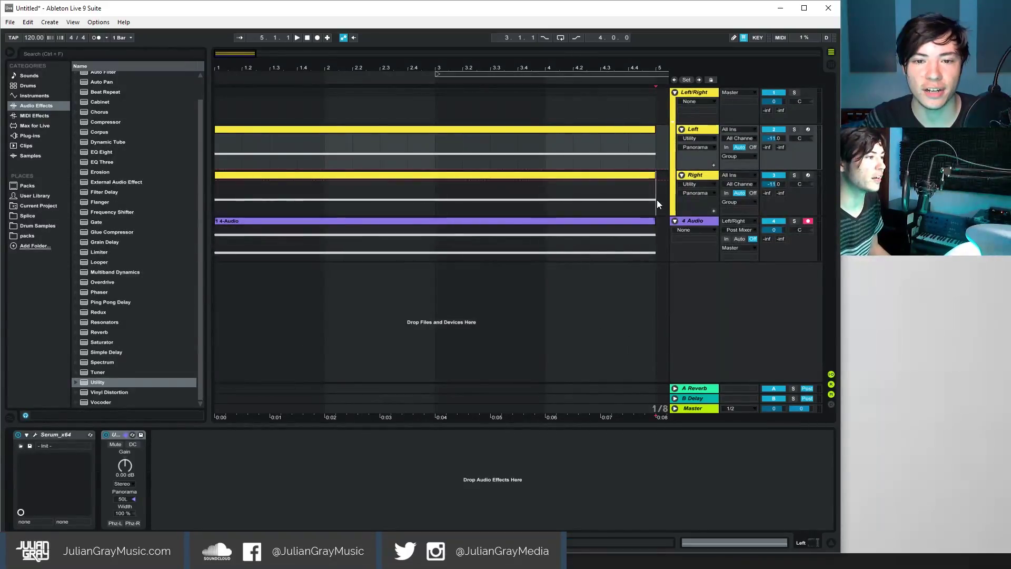
click(656, 200)
click(659, 156)
click(655, 195)
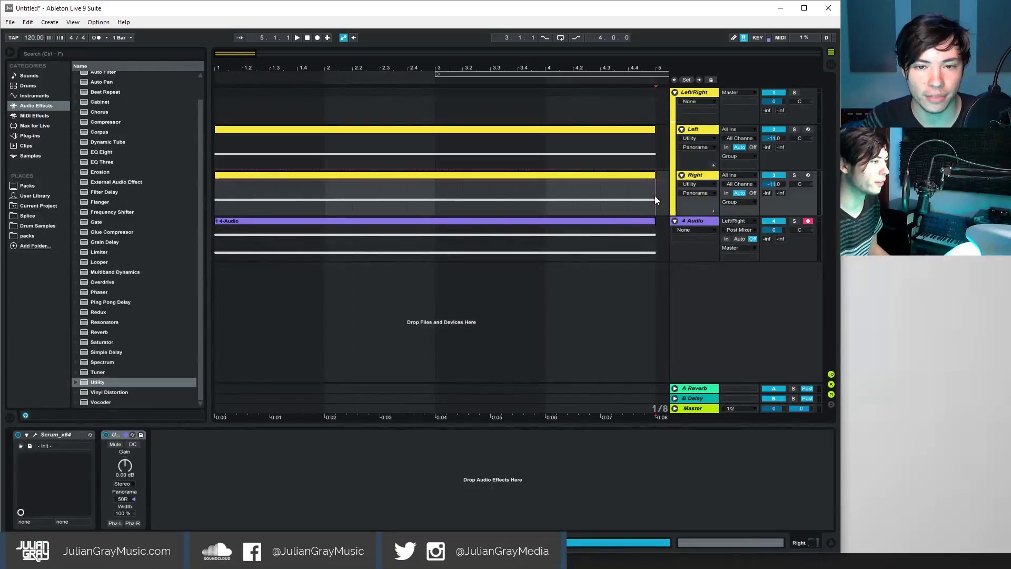
click(665, 152)
Step: Solo the Left/Right group and play the arrangement from the start briefly, stopping playback in the first bars
click(794, 93)
key(space)
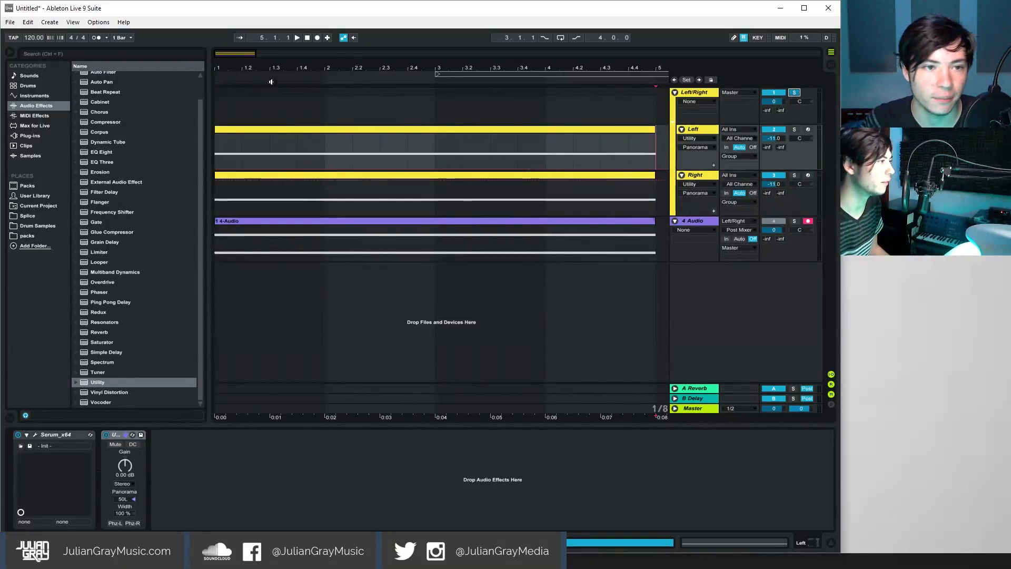
click(298, 39)
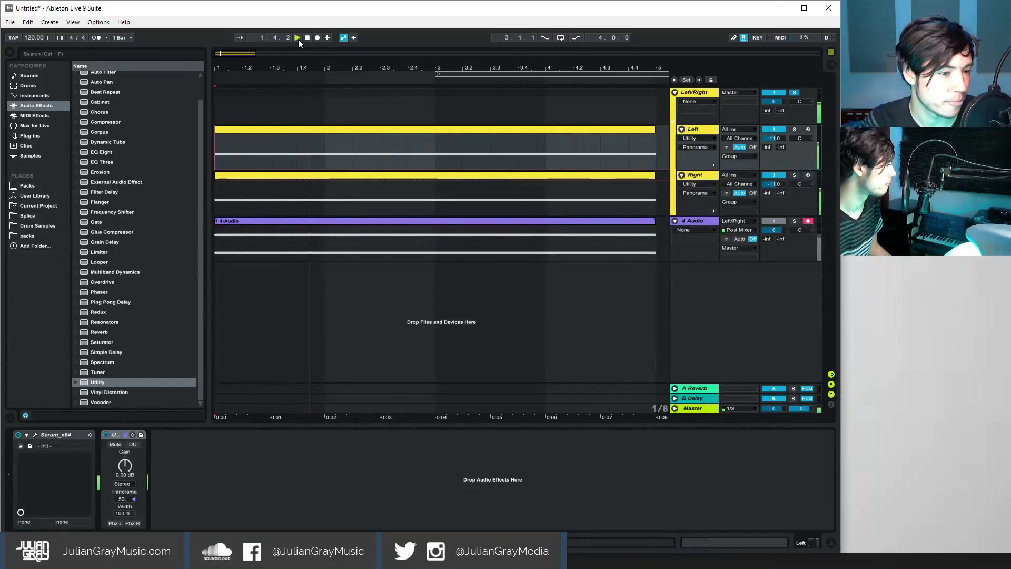
key(space)
Step: Inspect the MIDI notes in the Left track's clip and in the Right track's clip
click(329, 128)
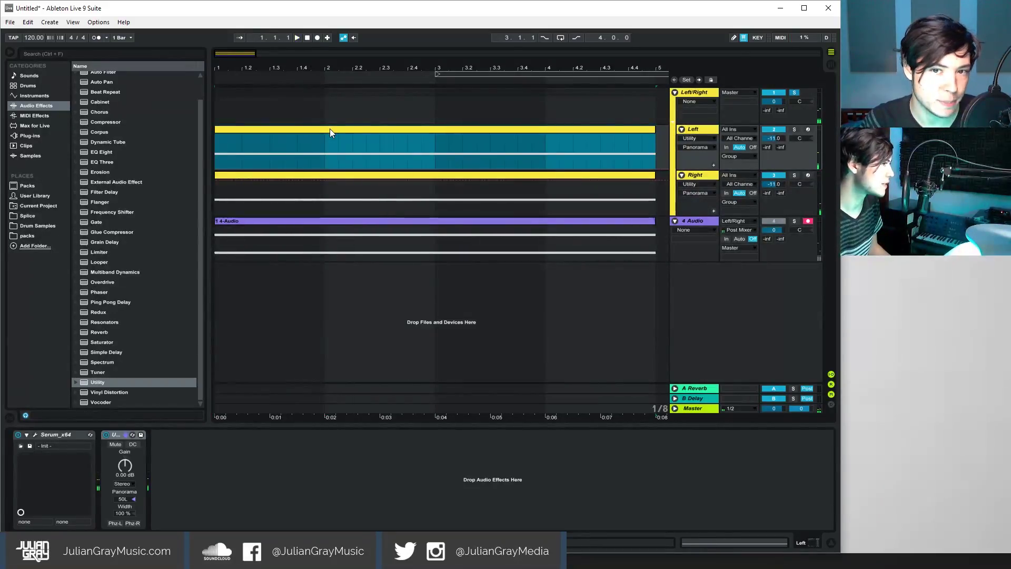
double_click(329, 129)
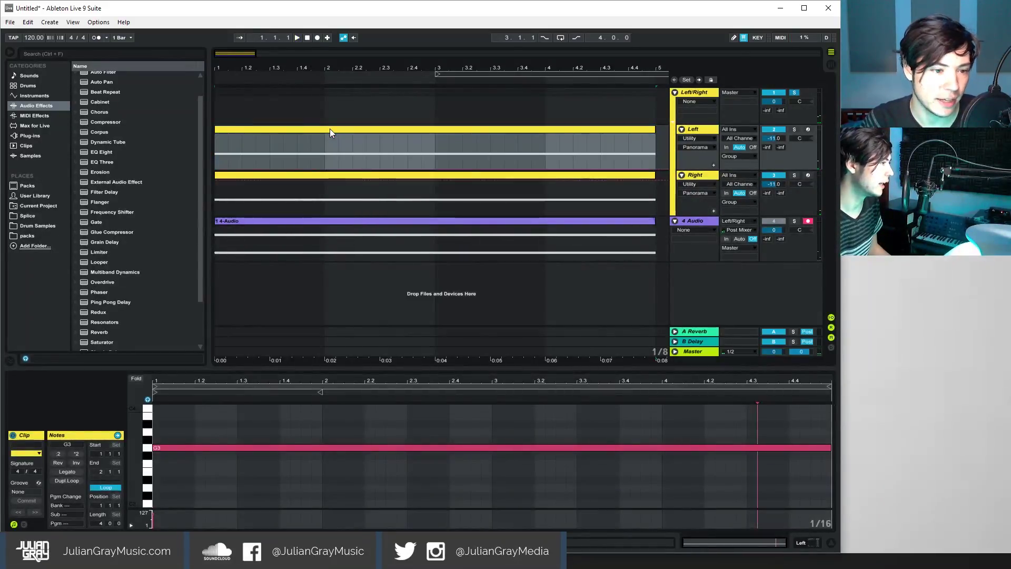
click(356, 177)
click(210, 439)
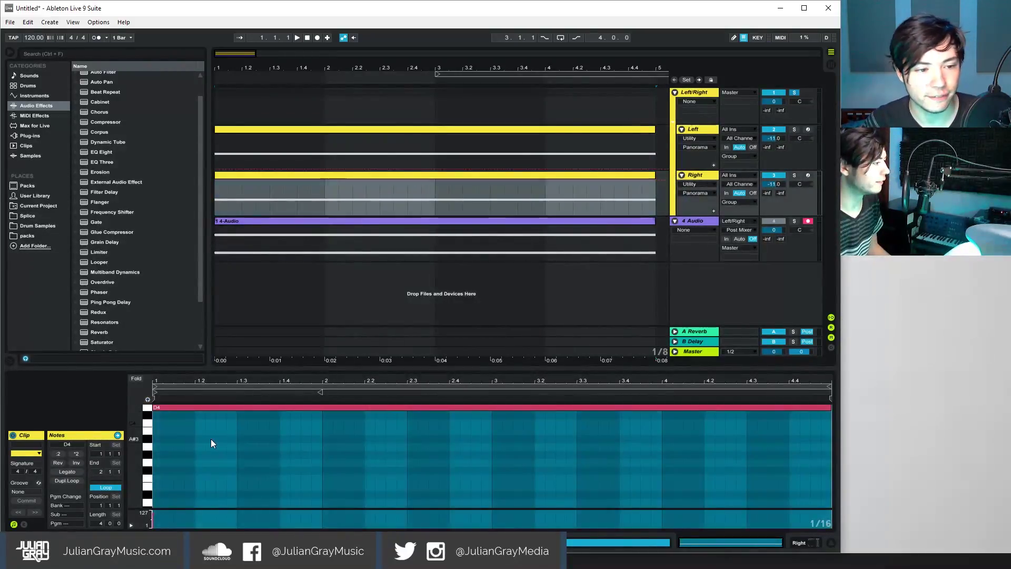
click(325, 149)
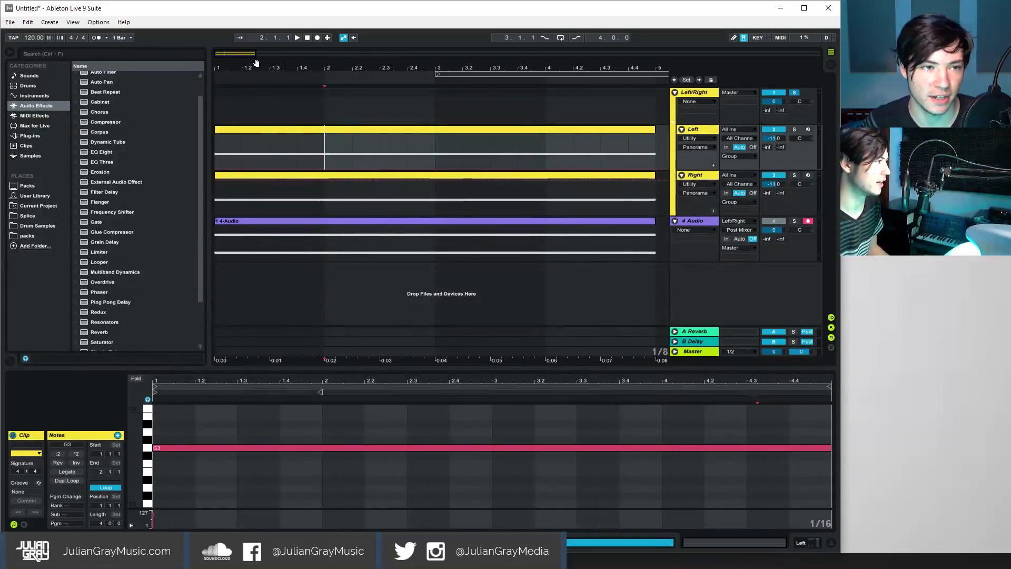
Step: Play the soloed Left and Right layers together from the start and stop during bar 2
drag(356, 71, 326, 53)
click(307, 38)
click(298, 38)
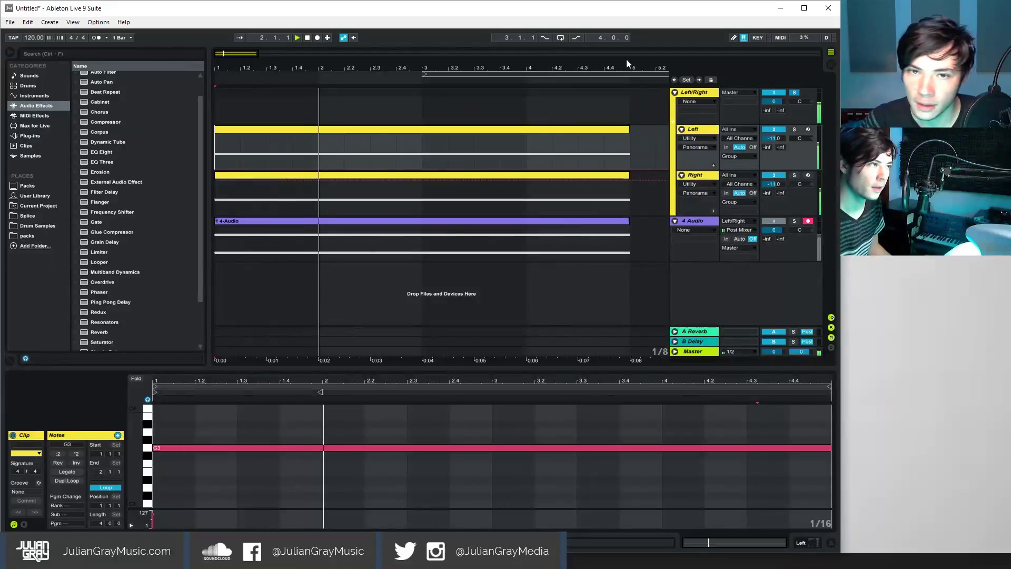
key(space)
Step: Bring back the device chain and compare the Utility Panorama settings on the Left and Right tracks
click(678, 120)
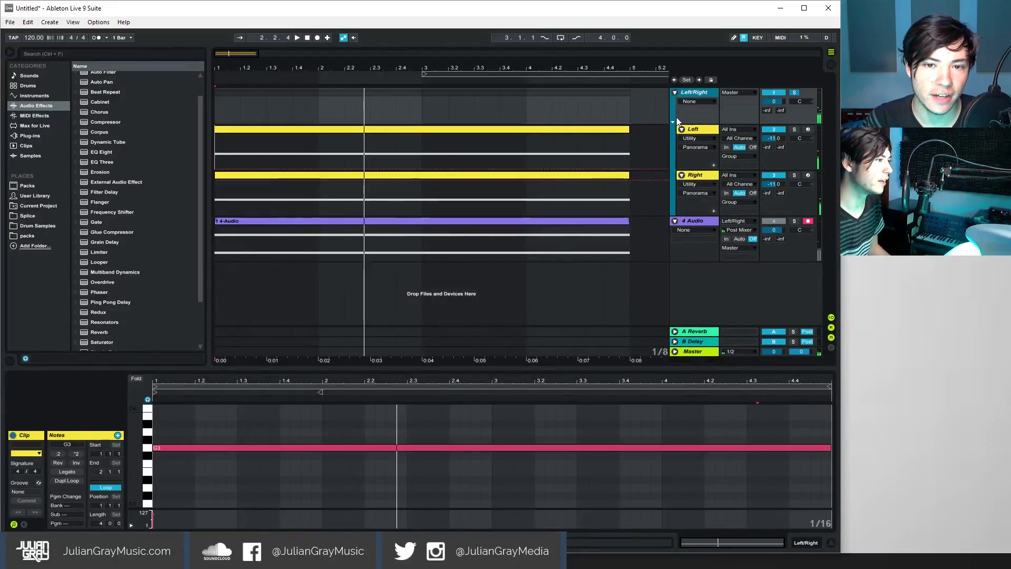
click(702, 130)
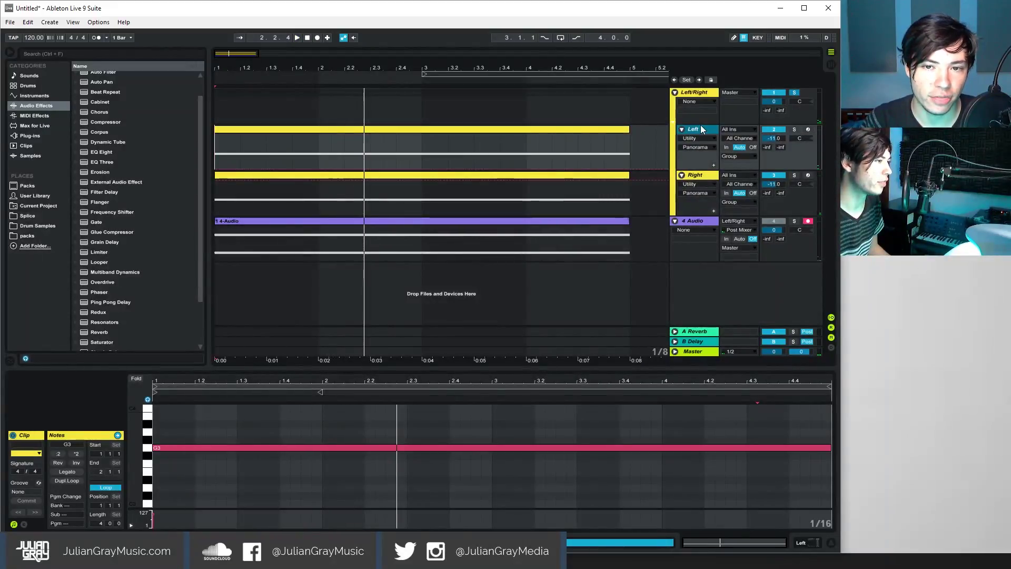
click(462, 133)
click(803, 542)
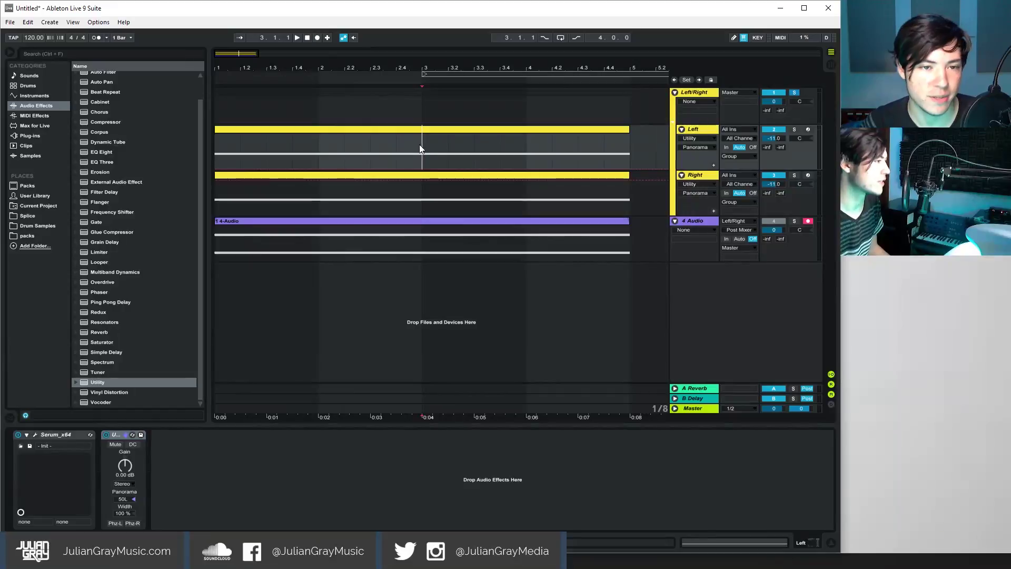
click(422, 199)
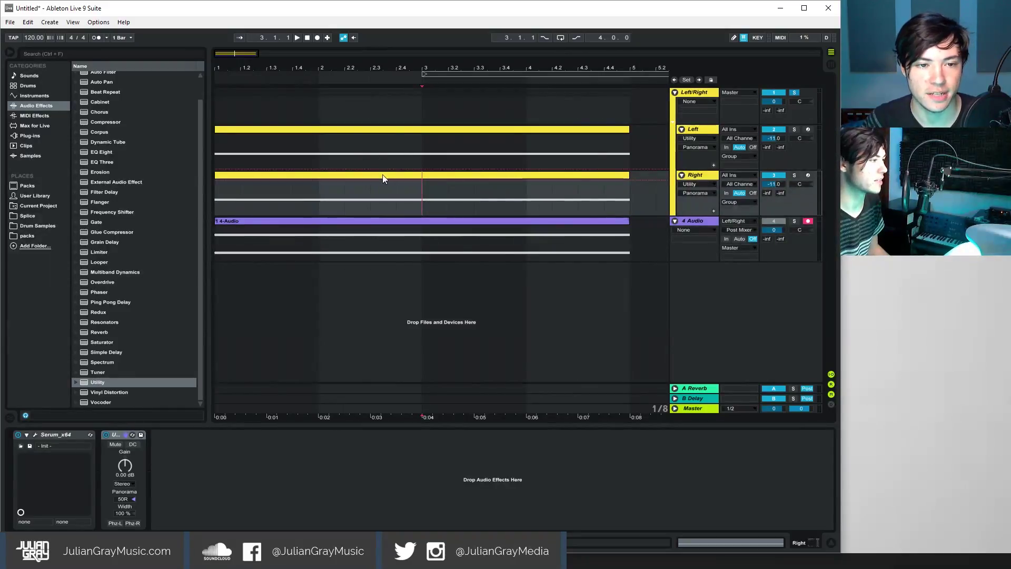
click(424, 143)
click(424, 196)
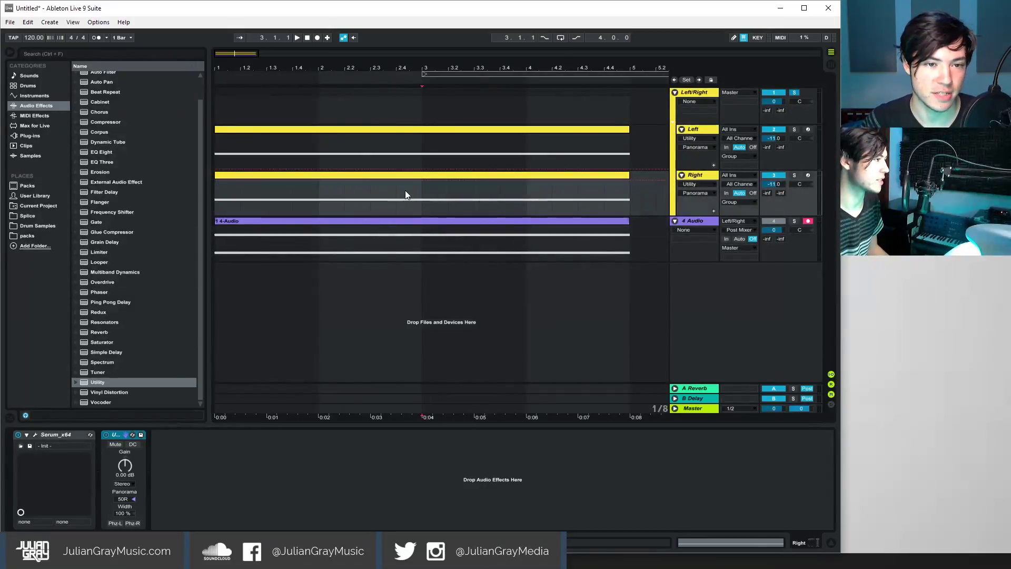
click(428, 140)
click(423, 194)
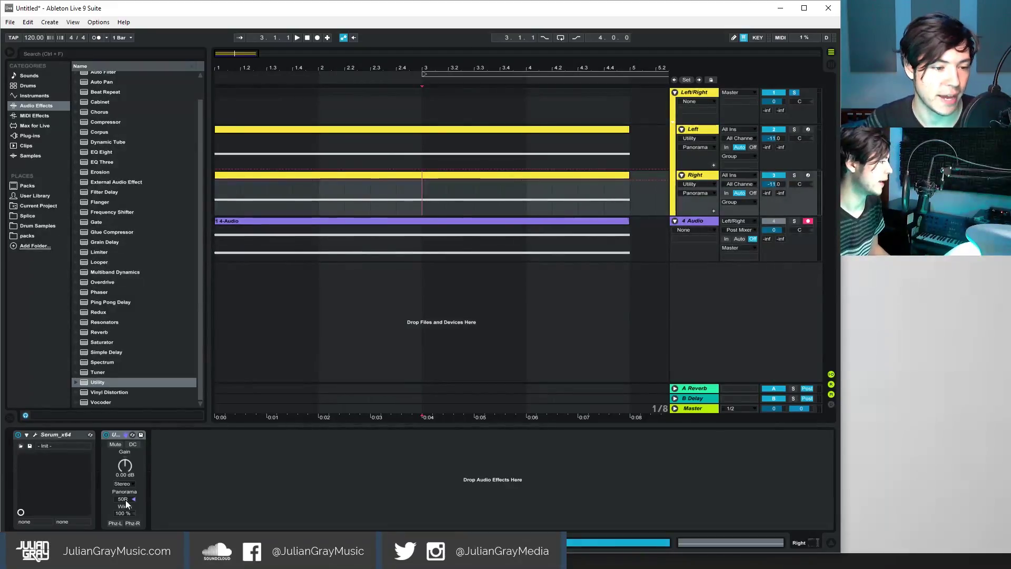
Step: Try panning the Right track to 50R with its mixer pan, and reset that pan to centre
click(690, 216)
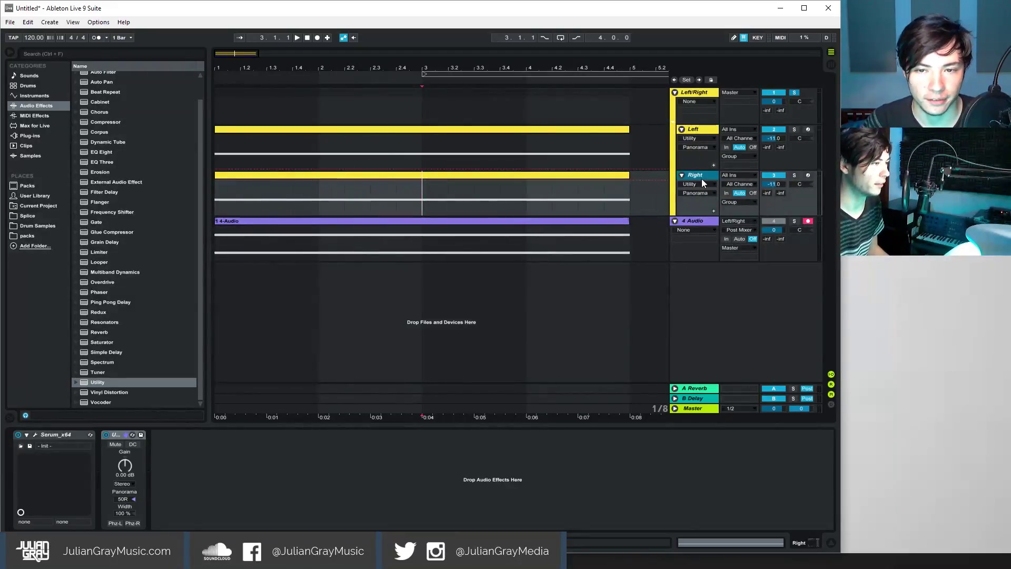
drag(801, 181, 801, 189)
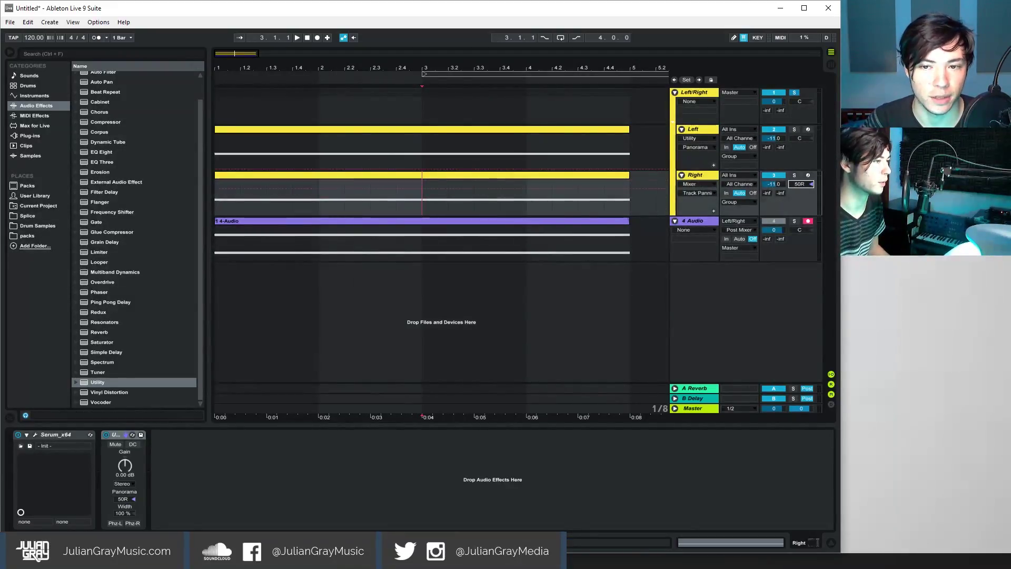
key(Delete)
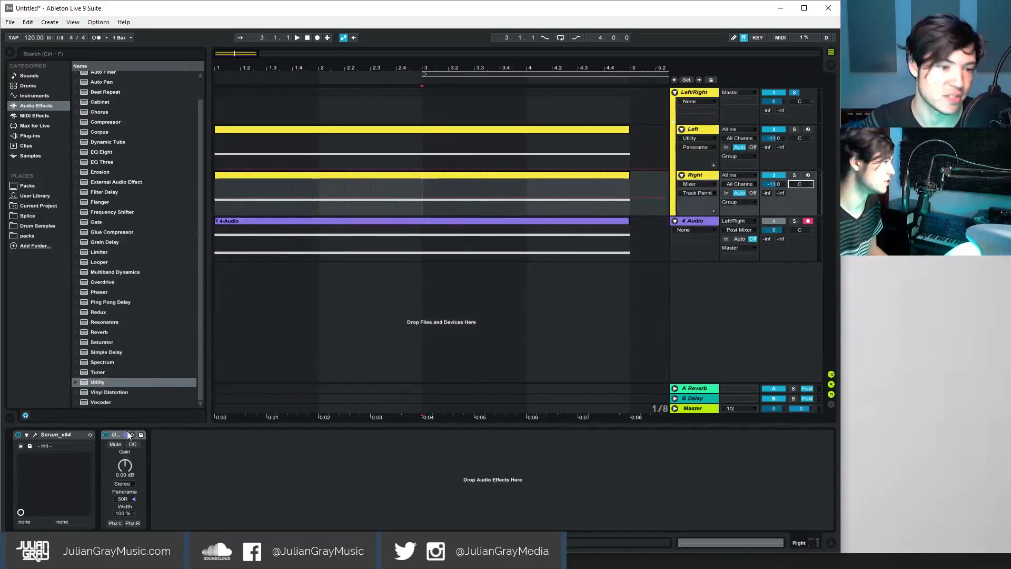
click(703, 131)
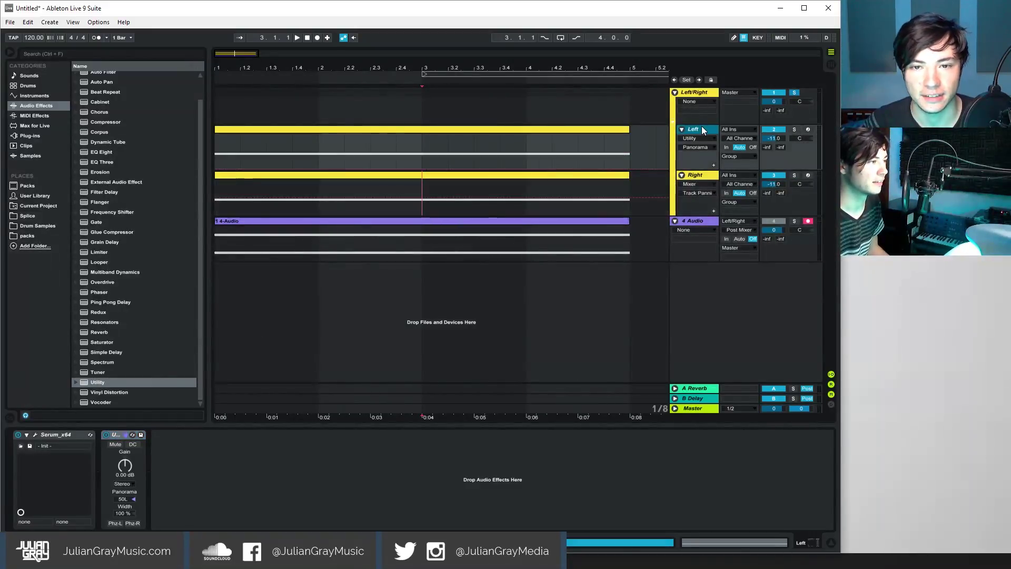
click(694, 93)
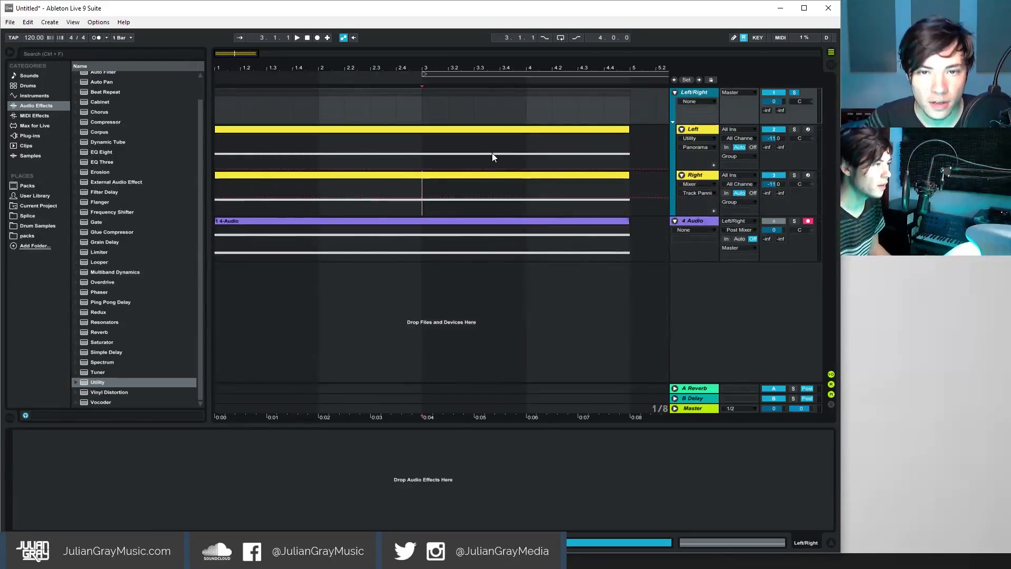
click(707, 179)
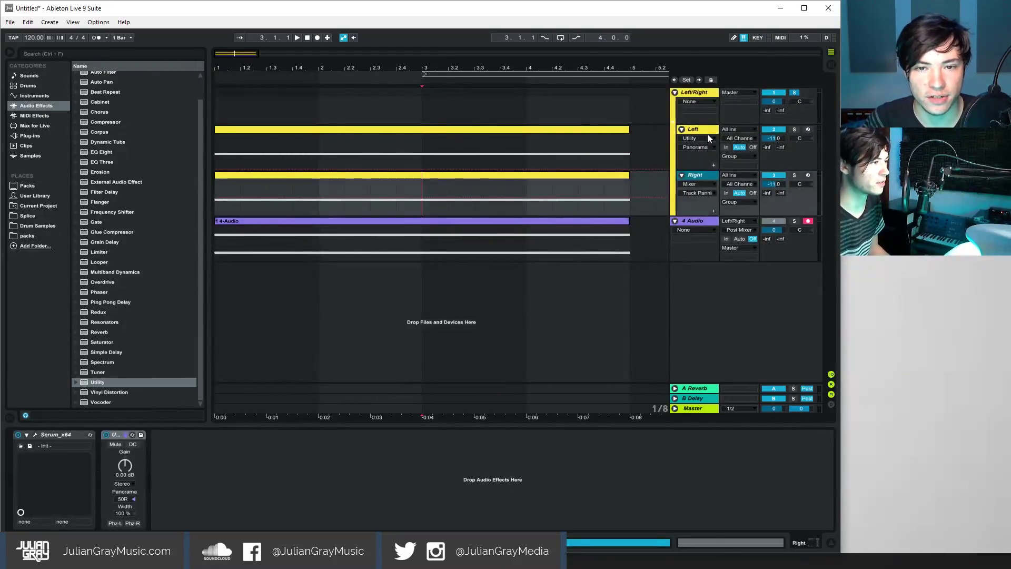
click(705, 99)
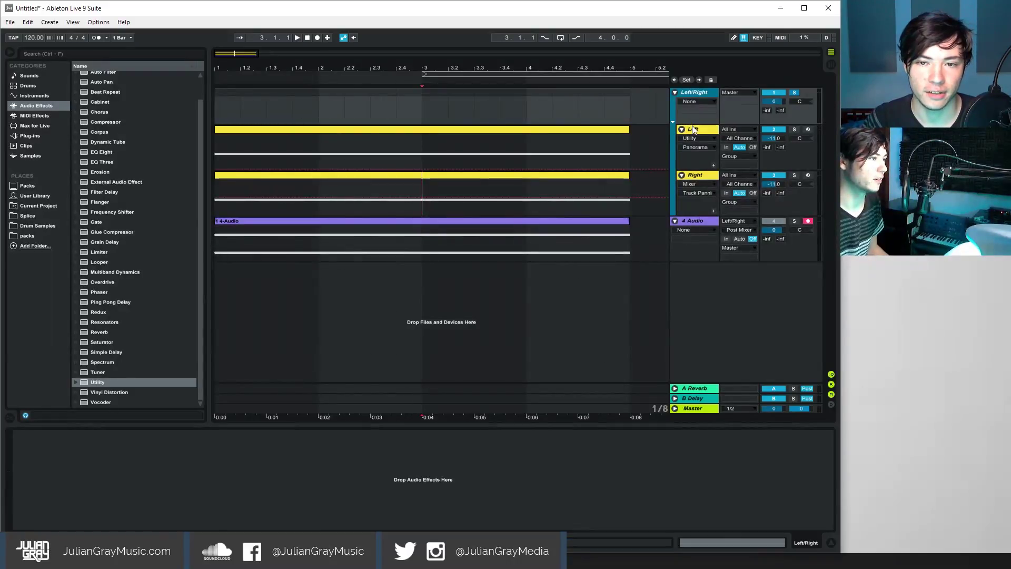
click(694, 99)
click(702, 176)
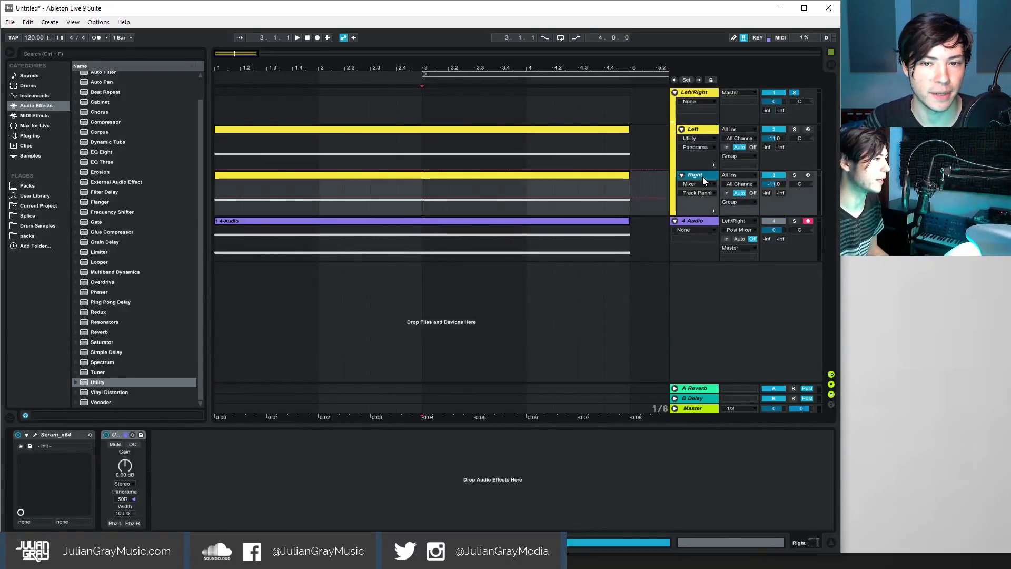
click(697, 91)
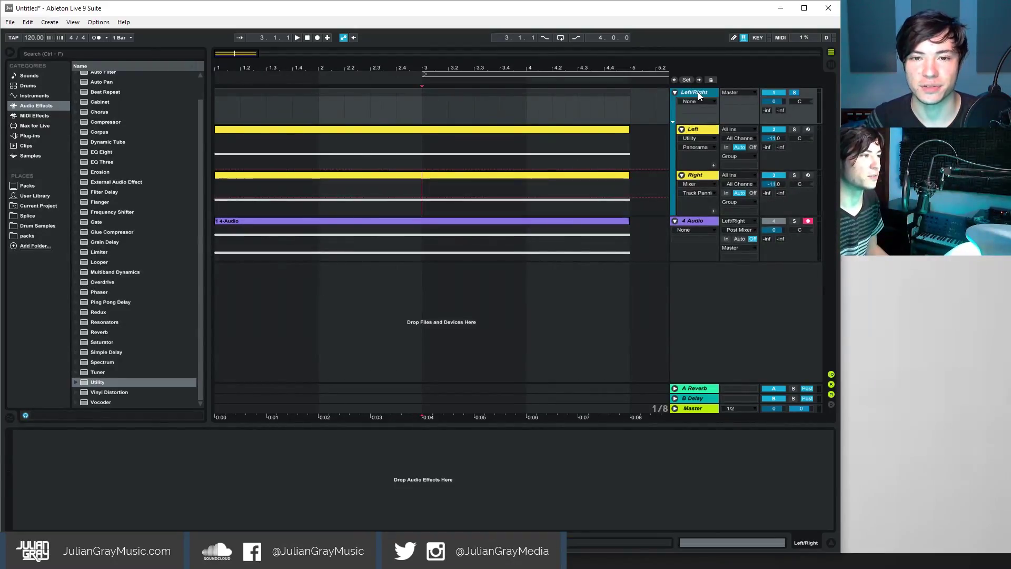
click(632, 112)
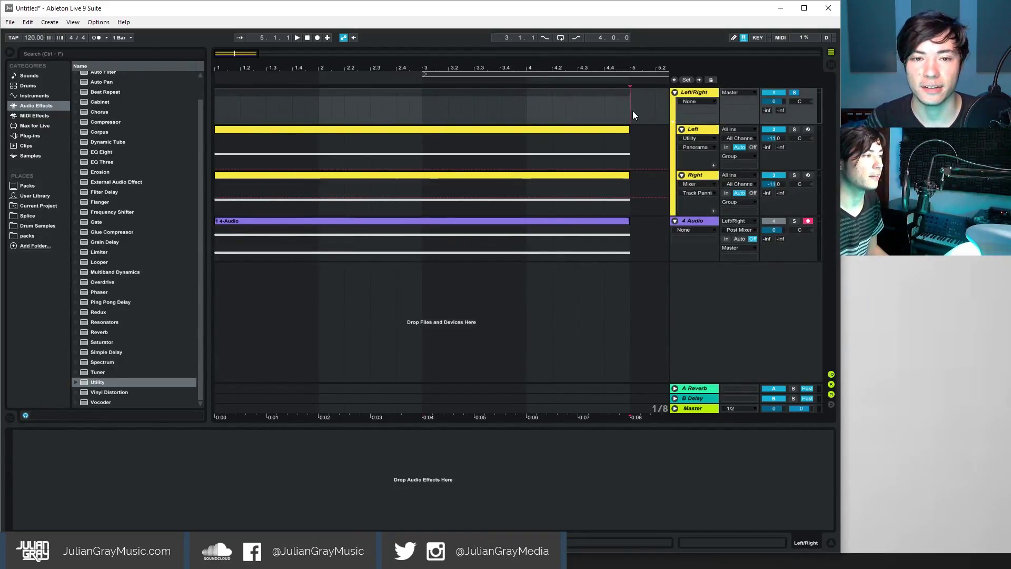
Step: Fold the Left/Right group track and solo the 4 Audio track
click(675, 92)
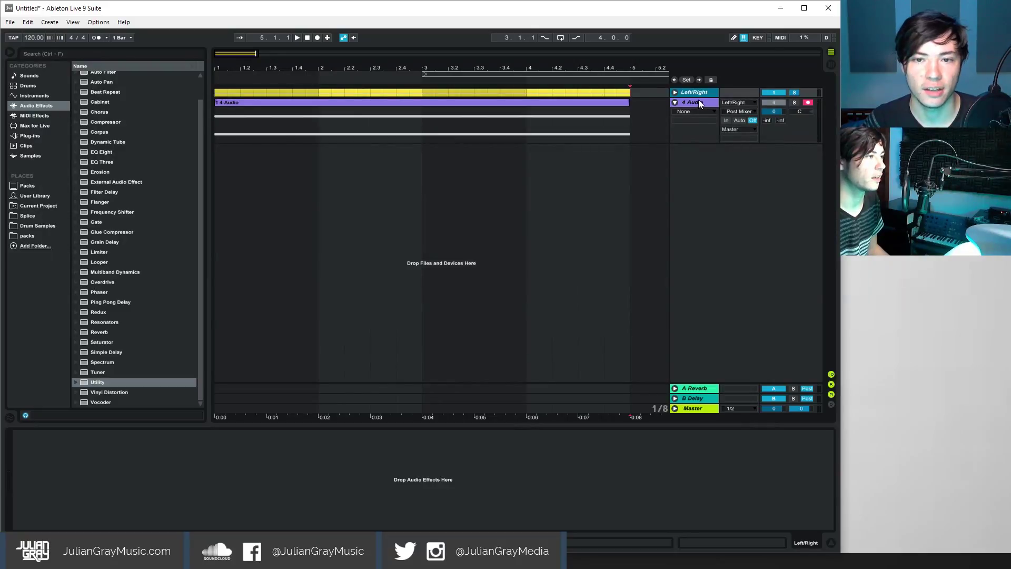
click(698, 100)
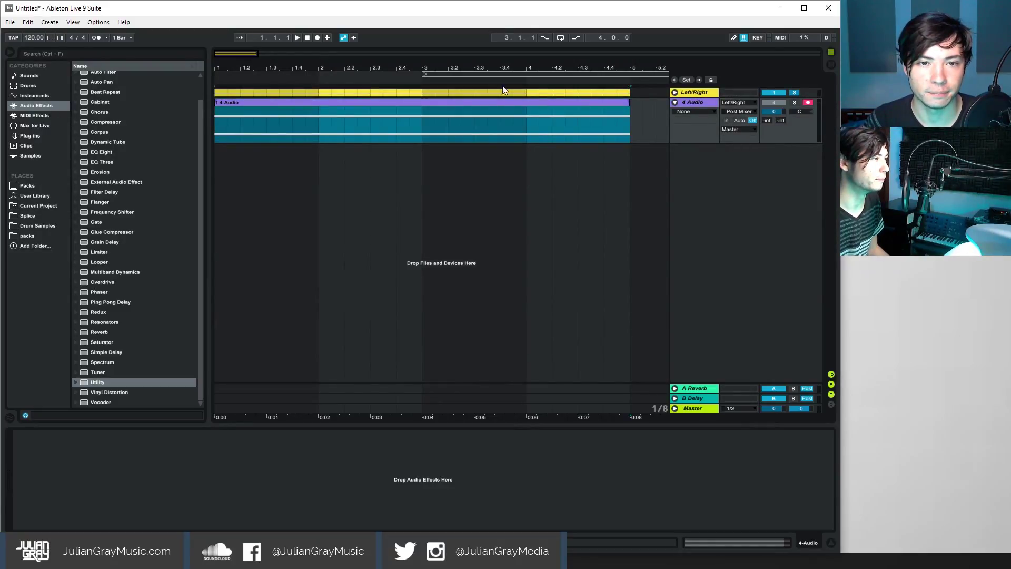
click(782, 104)
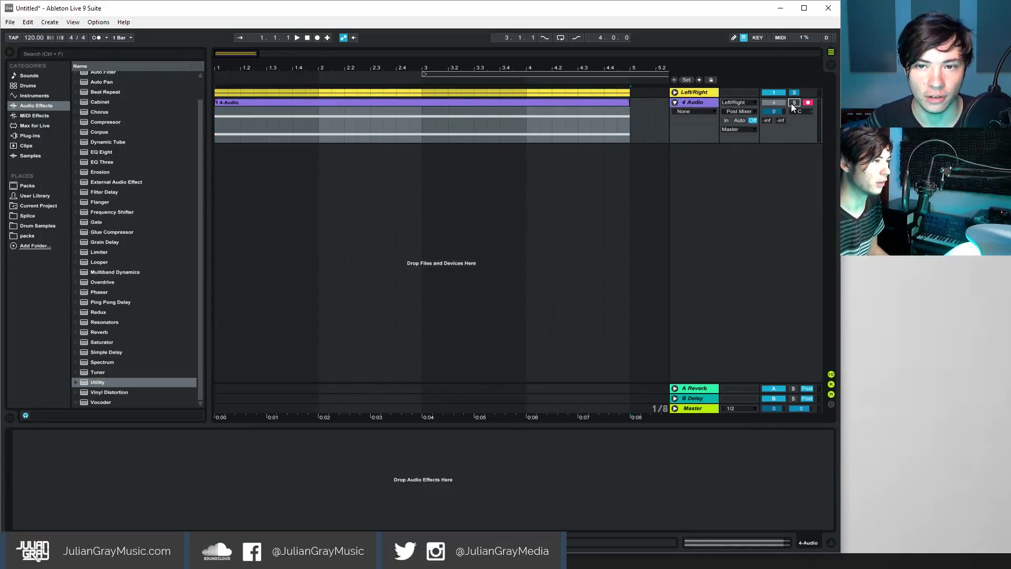
Step: Play the soloed 4-Audio clip from the start twice, stopping around bar 2 each time
click(298, 38)
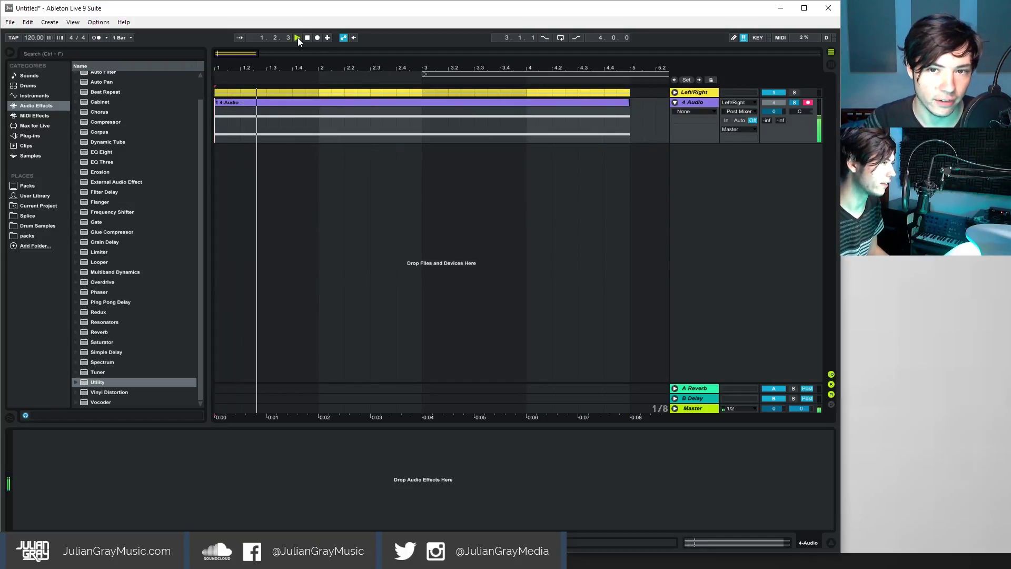
key(space)
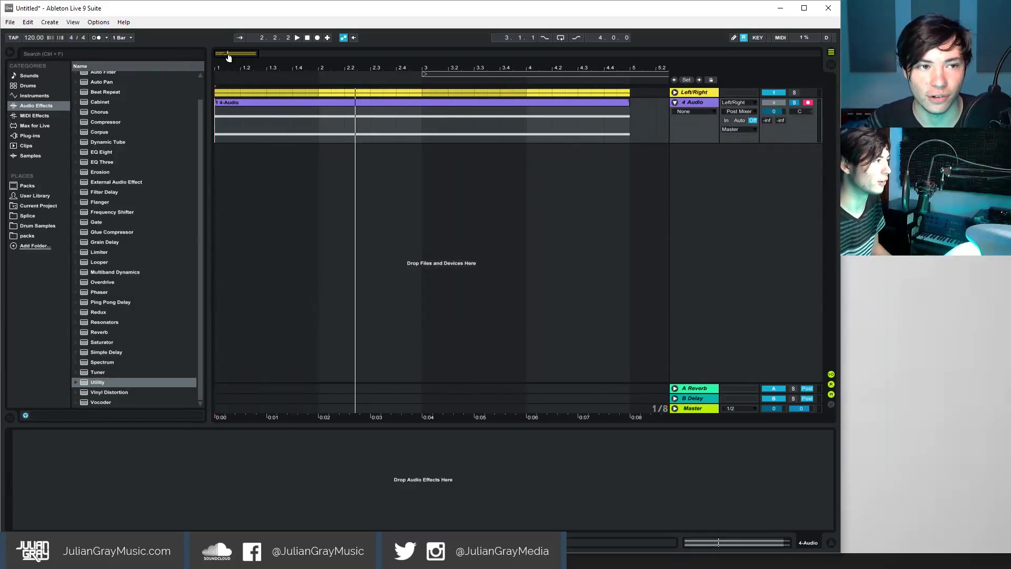
click(307, 37)
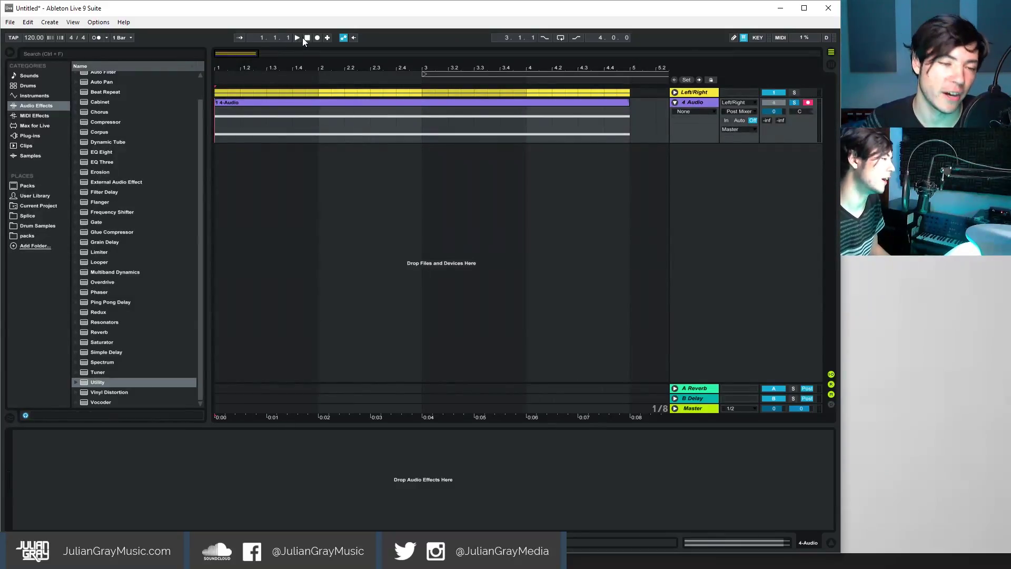
click(298, 38)
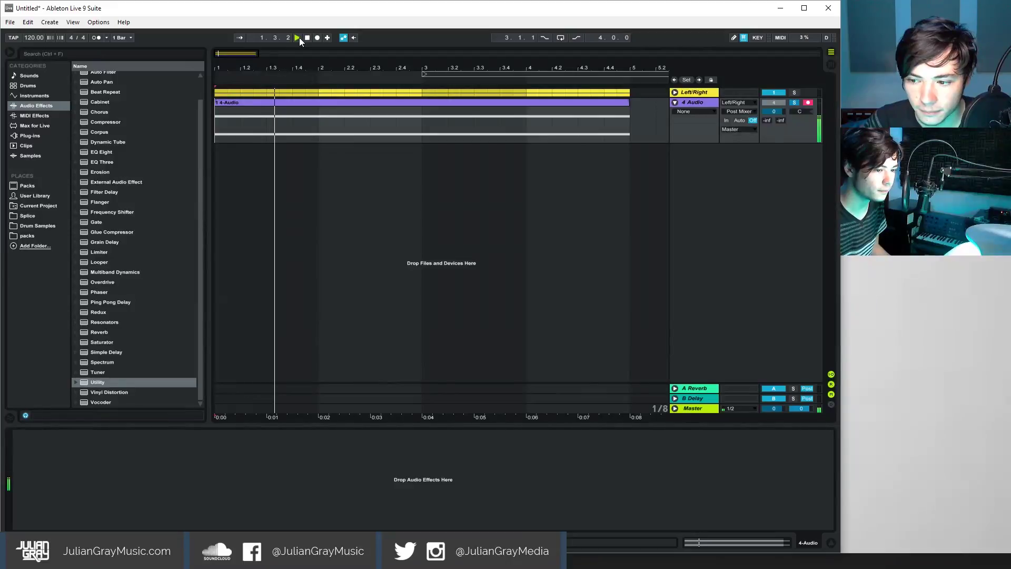
key(space)
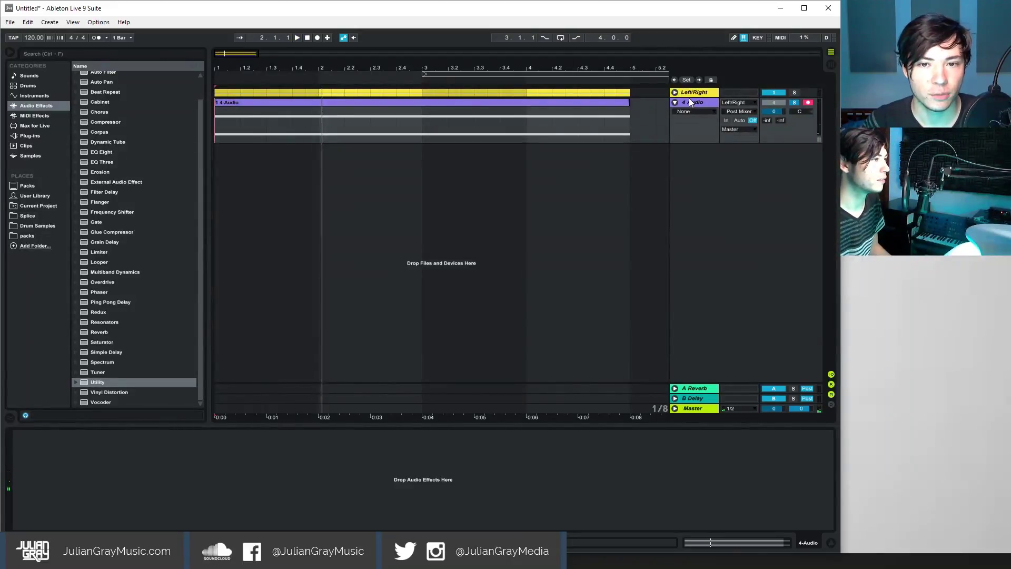
Step: Show the 4 Audio track's Track Panning automation and place the insert marker at bar 4
click(798, 111)
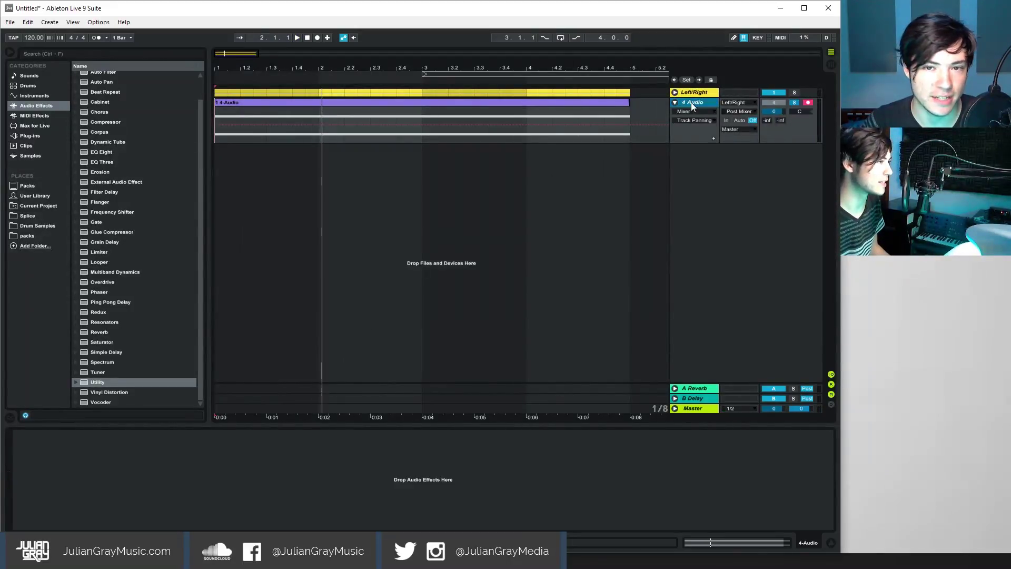
click(306, 38)
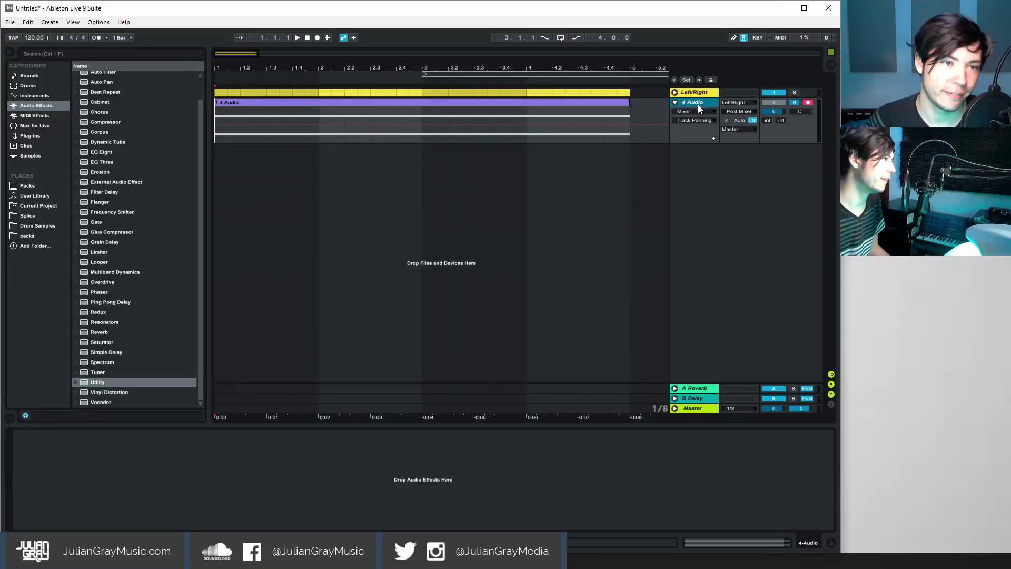
drag(639, 103, 523, 118)
click(527, 114)
click(523, 118)
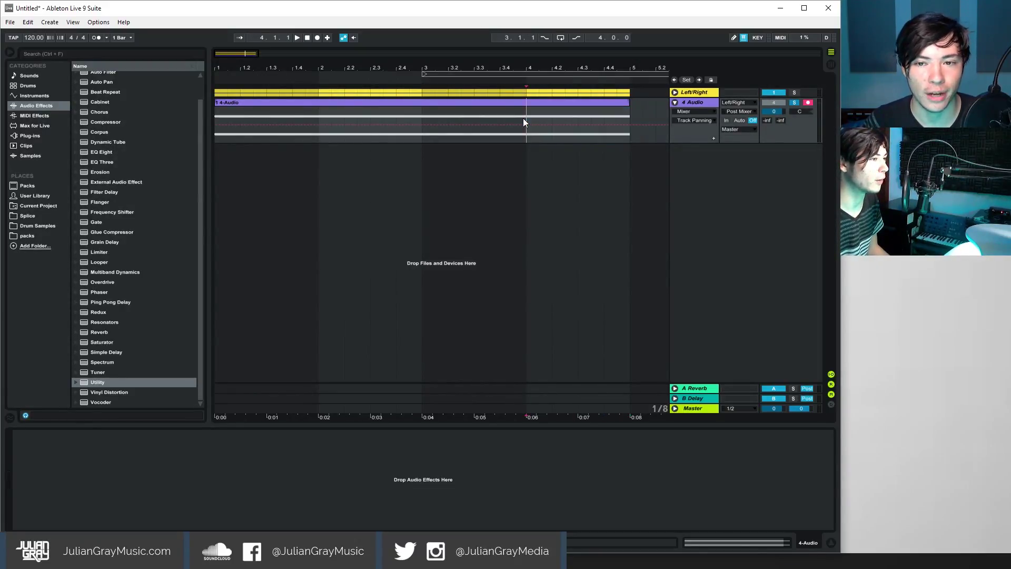
Step: Play the soloed 4 Audio track into bar 2, try its mixer pan control, and place the insert marker at bar 3
click(704, 102)
key(space)
mouse_move(801, 111)
mouse_down()
mouse_move(801, 143)
mouse_move(804, 63)
mouse_move(810, 110)
mouse_up()
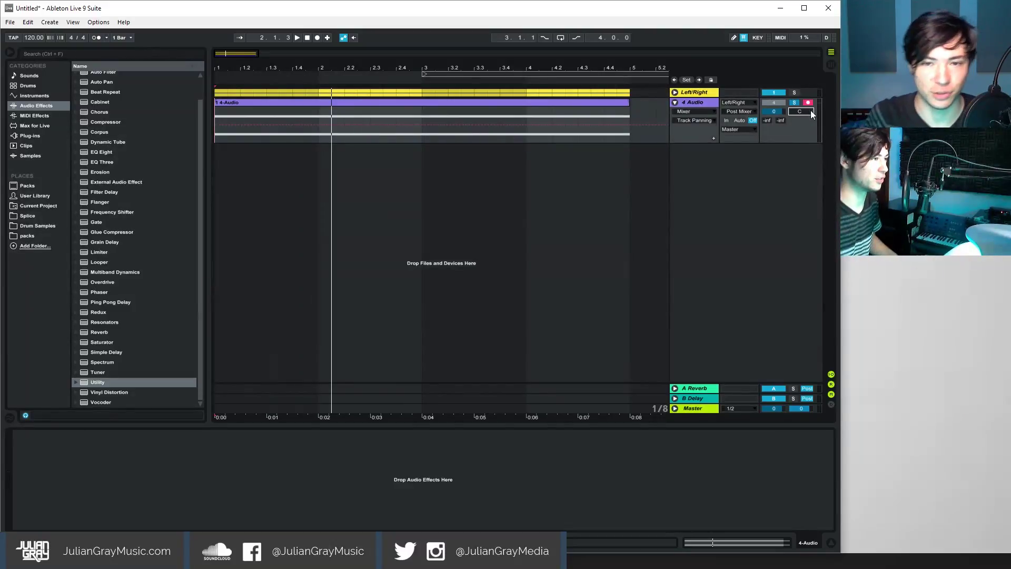
click(702, 102)
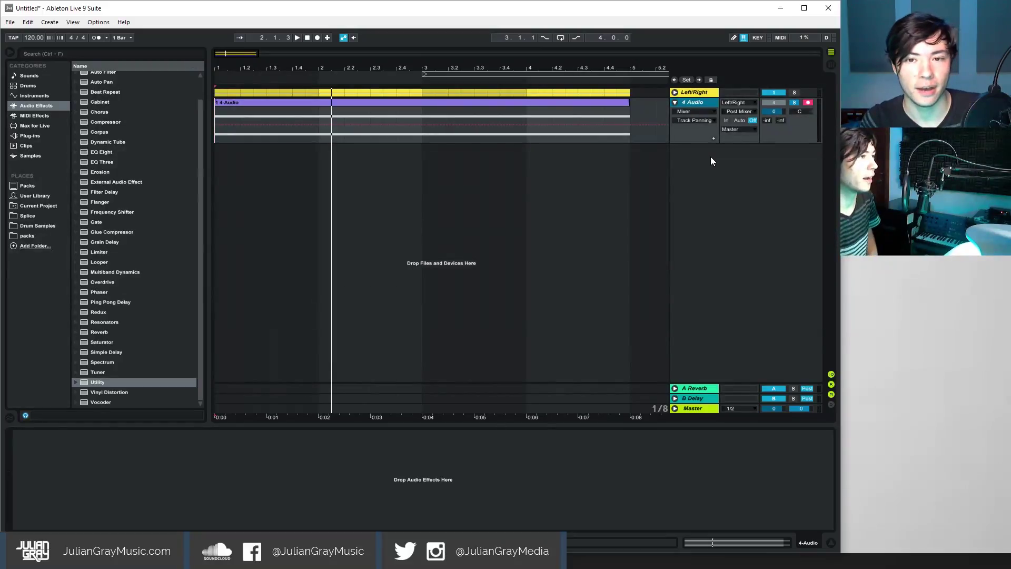
click(630, 107)
click(523, 118)
click(419, 111)
Step: Find StereoToolV3 among the plug-ins and load it onto the 4 Audio track
scroll(106, 149, up, 2)
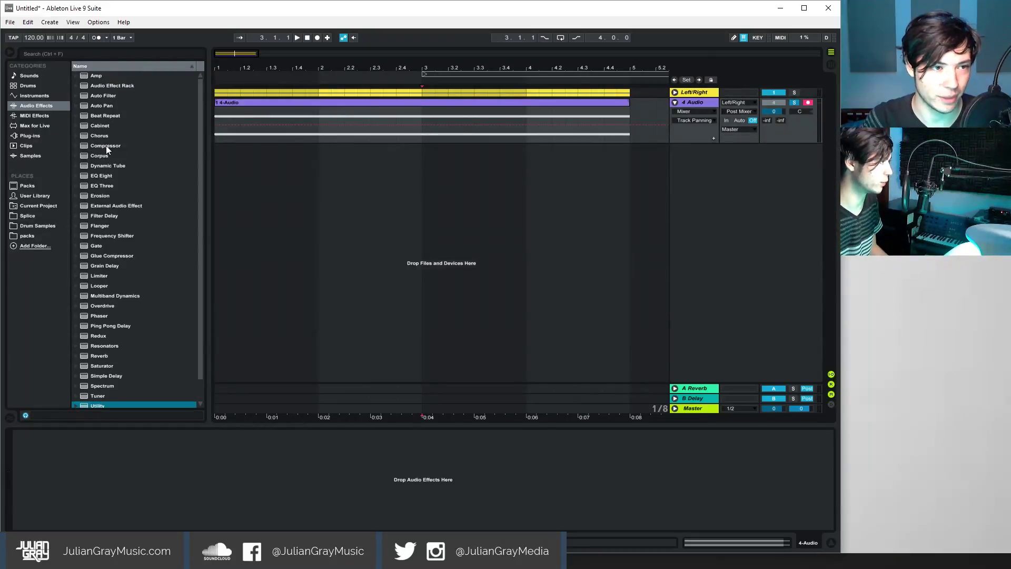
click(32, 137)
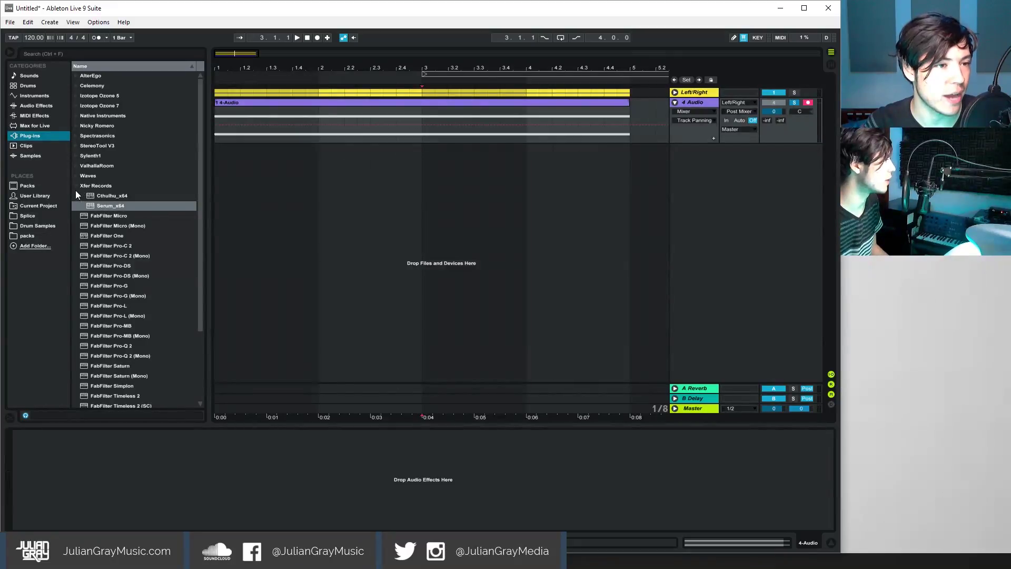
click(75, 187)
click(77, 149)
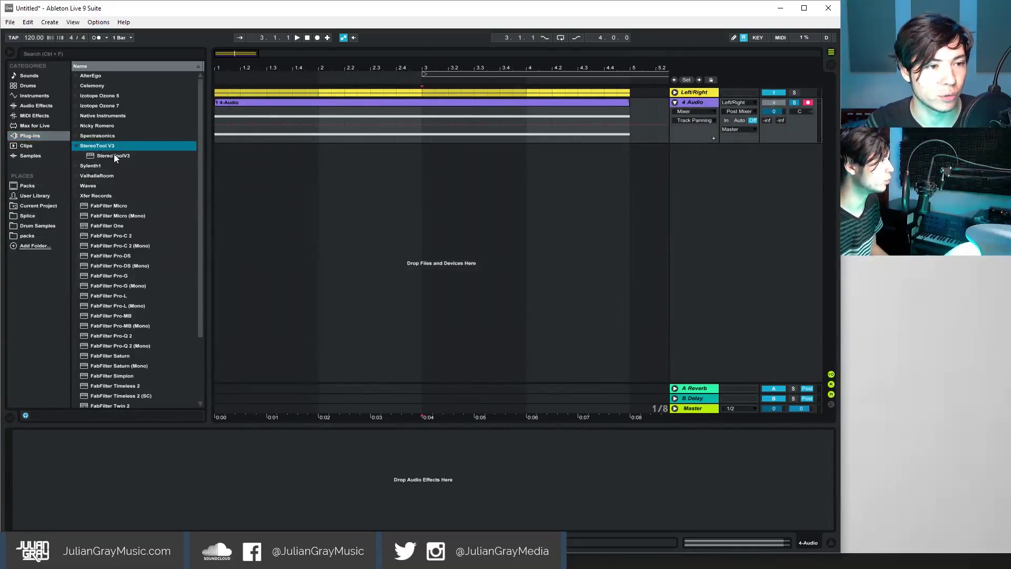
drag(113, 154, 405, 85)
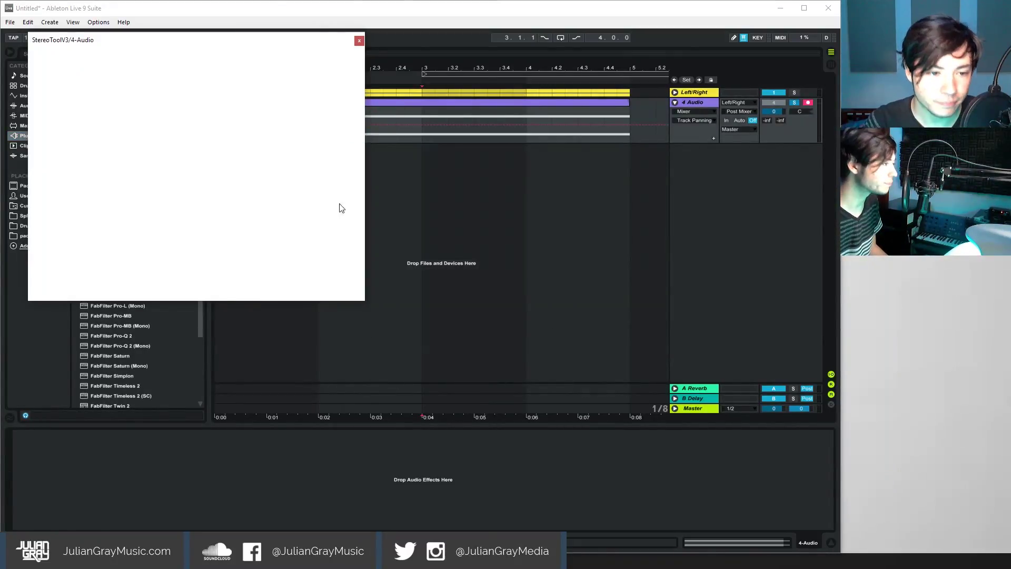
Step: Move the StereoToolV3 window clear of the browser, close it, and try reopening it to load its interface
drag(251, 51, 372, 93)
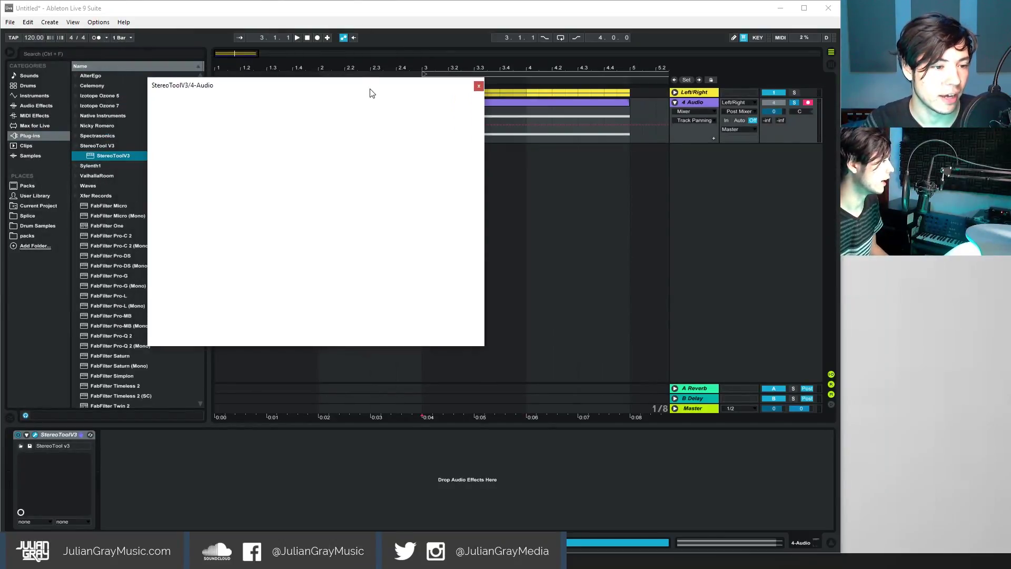
click(479, 86)
click(35, 436)
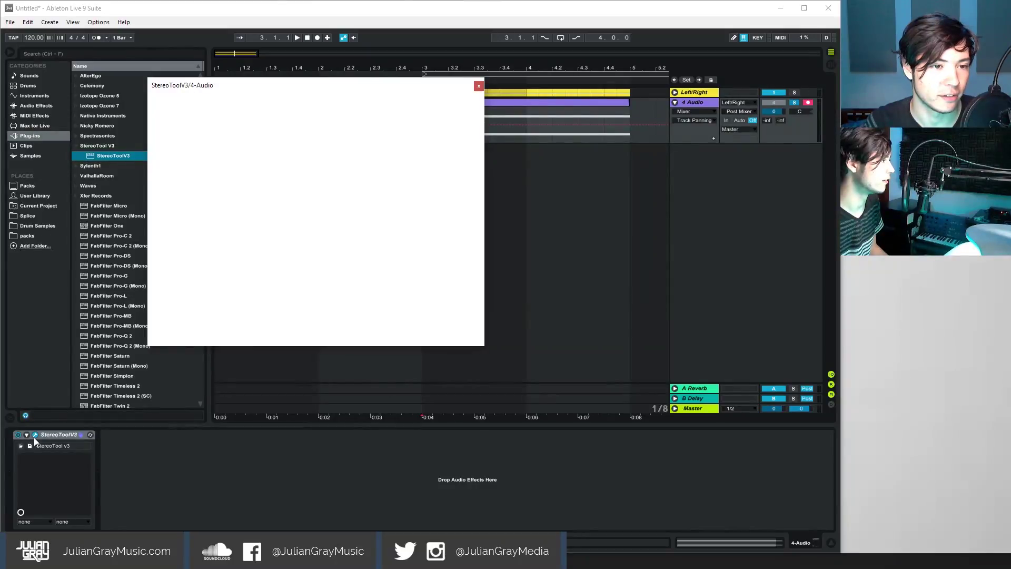
click(478, 87)
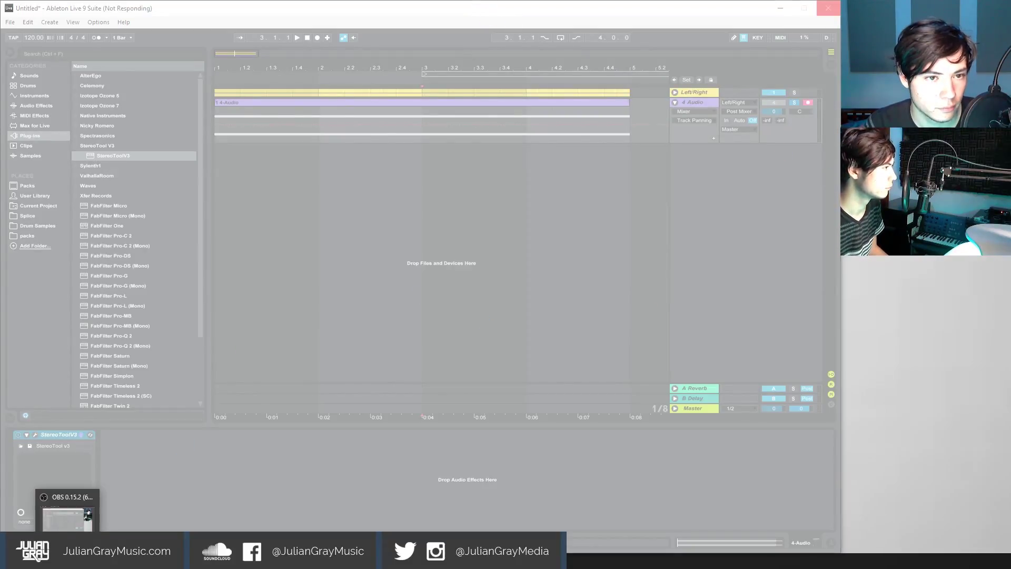
Step: Force the unresponsive Ableton Live window to close
click(68, 560)
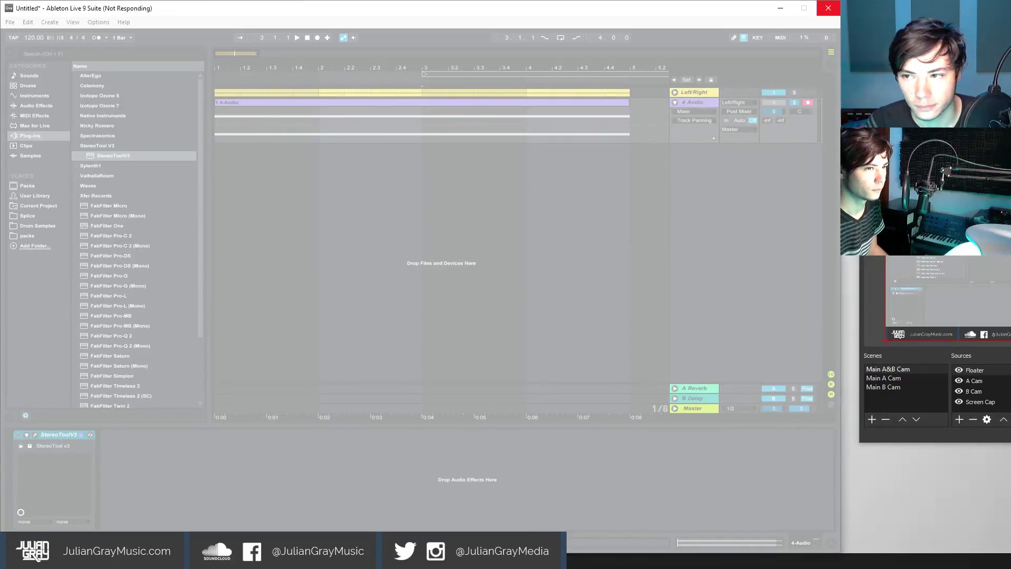
click(322, 177)
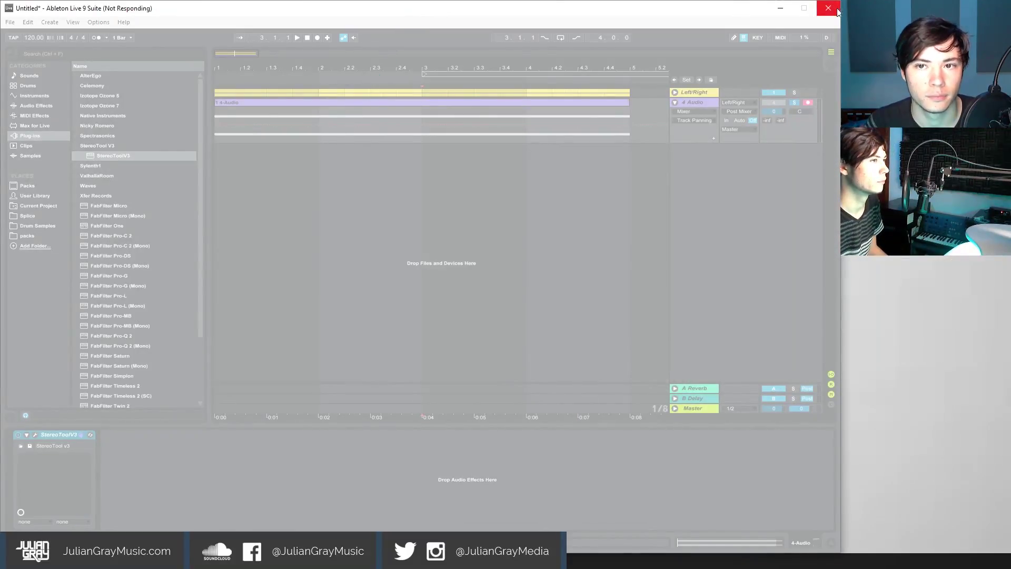
mouse_move(657, 8)
mouse_down()
mouse_move(756, 5)
mouse_move(672, 6)
mouse_up()
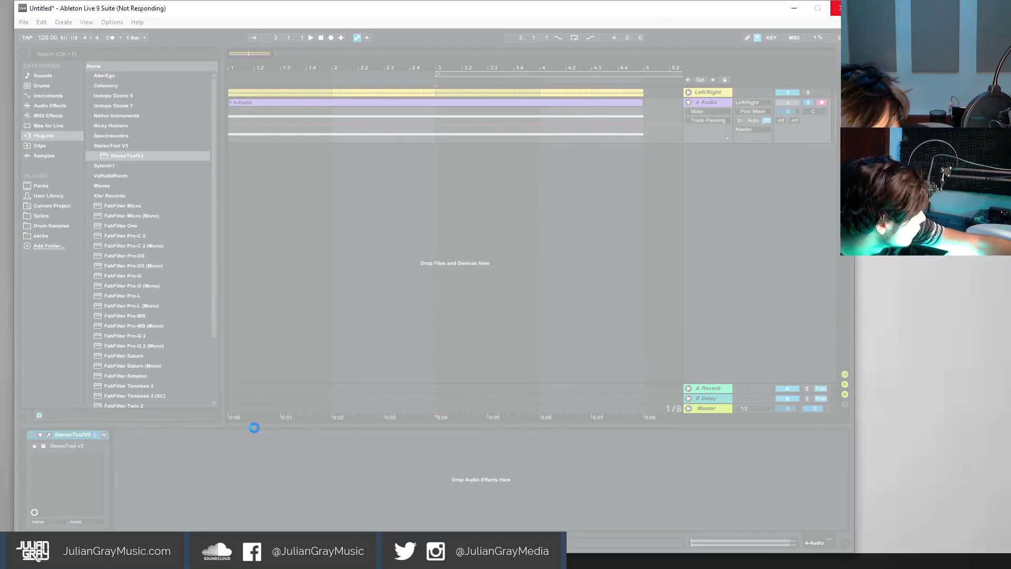
click(837, 8)
click(395, 291)
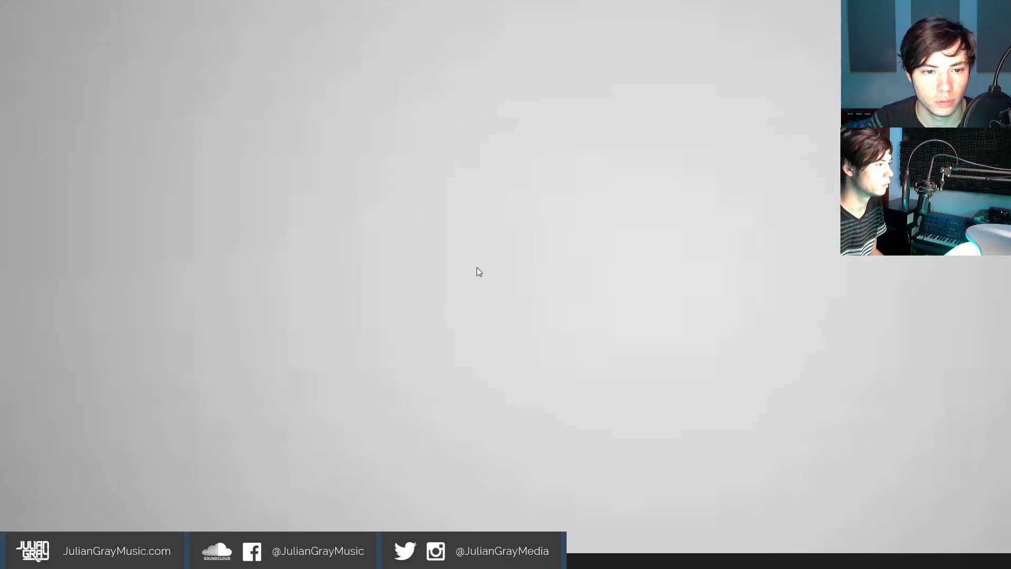
Step: Relaunch Ableton Live 9 and recover the Untitled set, dismissing the crash report and showing the Arrangement View
click(13, 560)
click(358, 302)
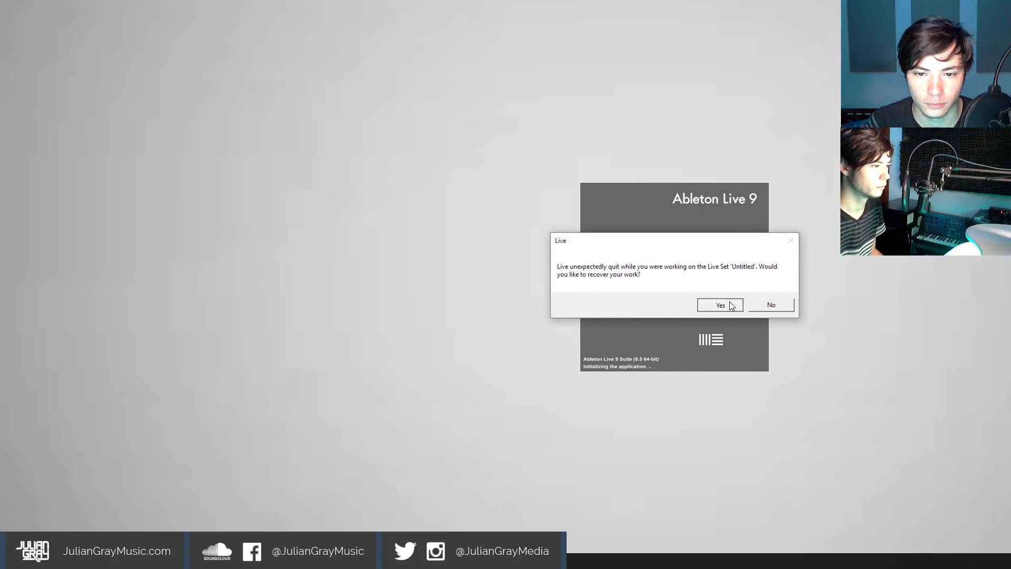
click(731, 305)
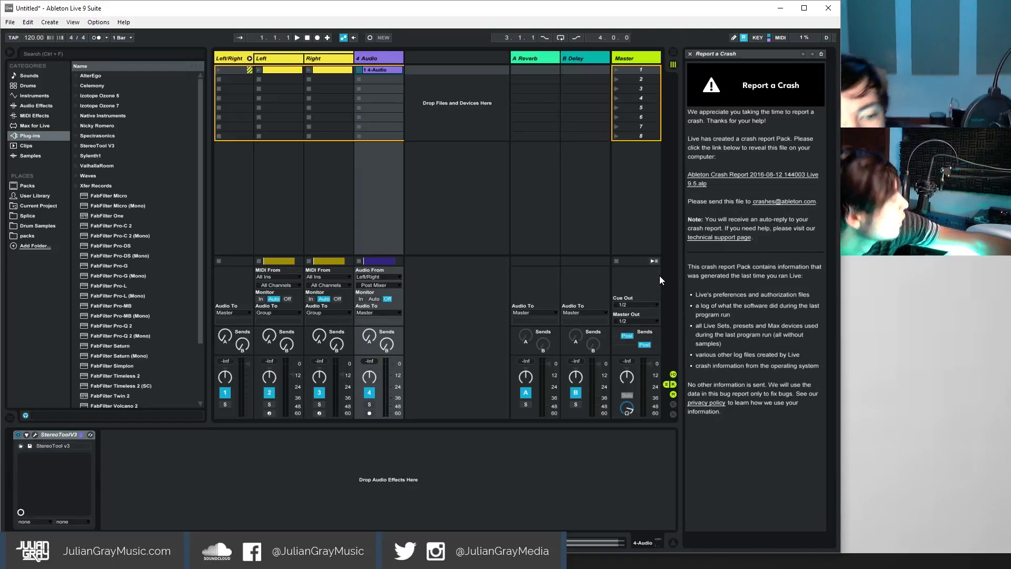
click(689, 53)
key(Tab)
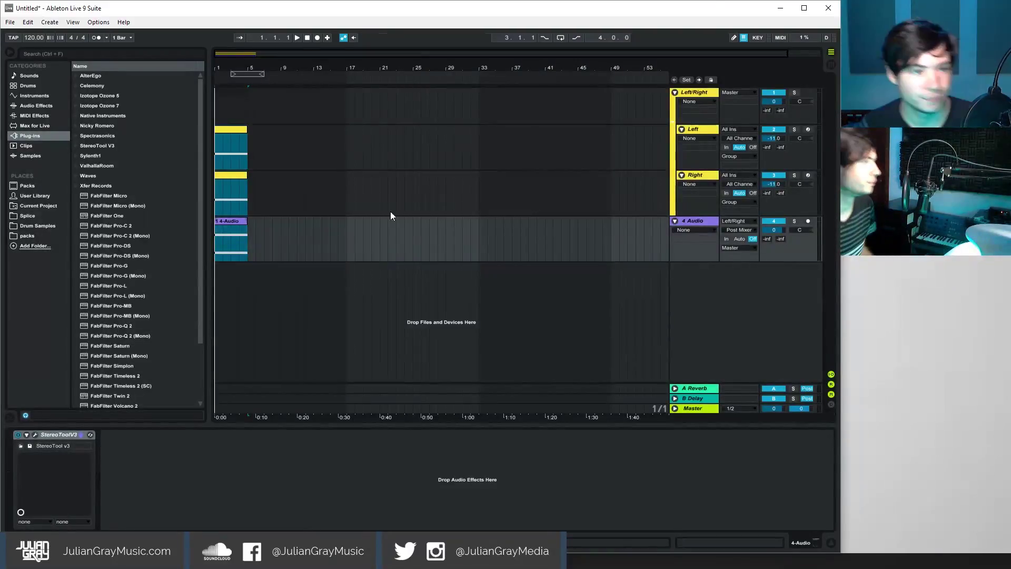
Step: Check the StereoToolV3 interface on the recovered 4 Audio track and close its window
click(35, 435)
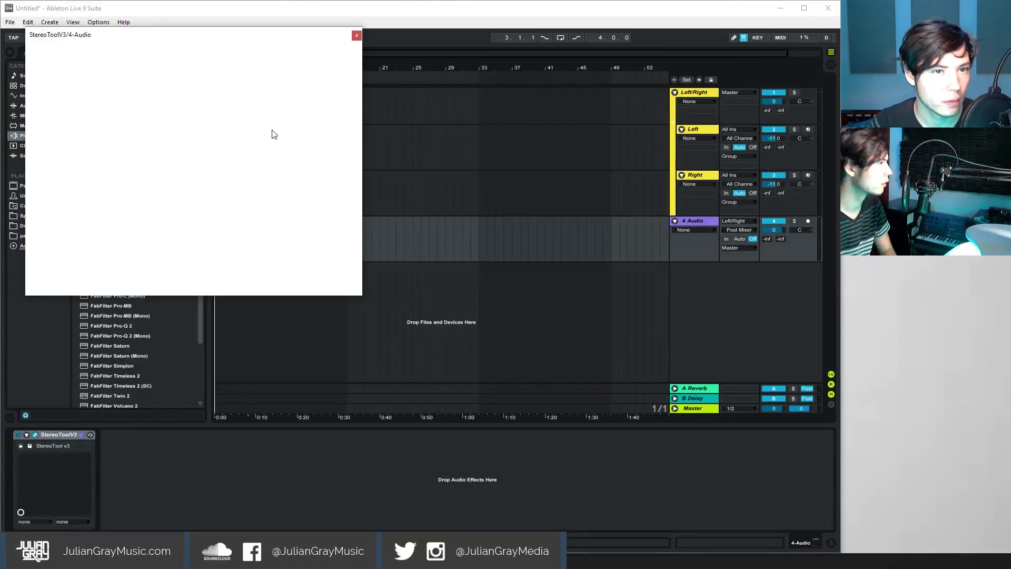
click(355, 31)
click(58, 432)
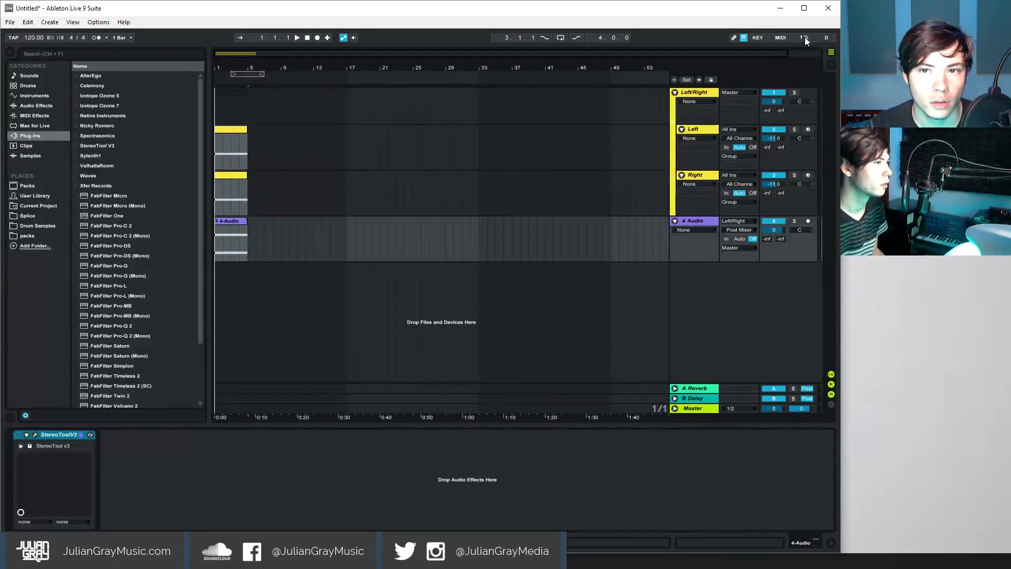
Step: Restart Ableton Live in its 32-bit version with the Untitled set recovered, and open the StereoToolV3 interface
click(829, 9)
key(super)
click(377, 289)
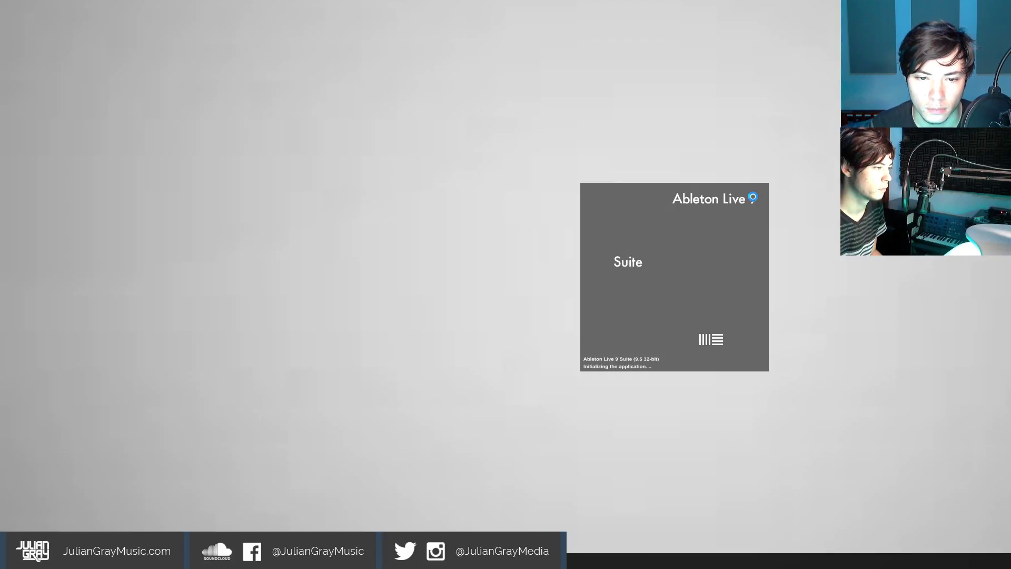
click(717, 302)
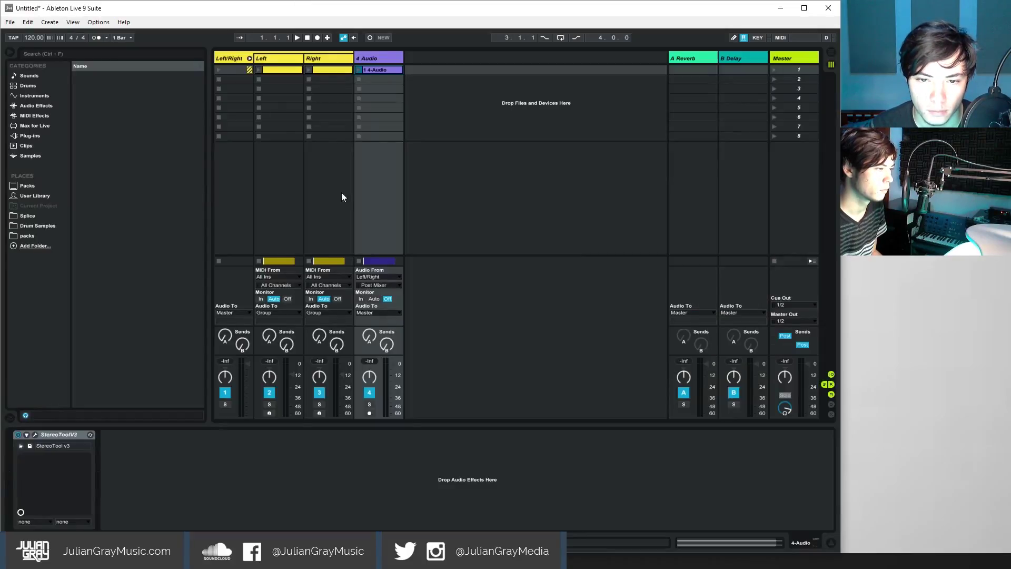
click(35, 433)
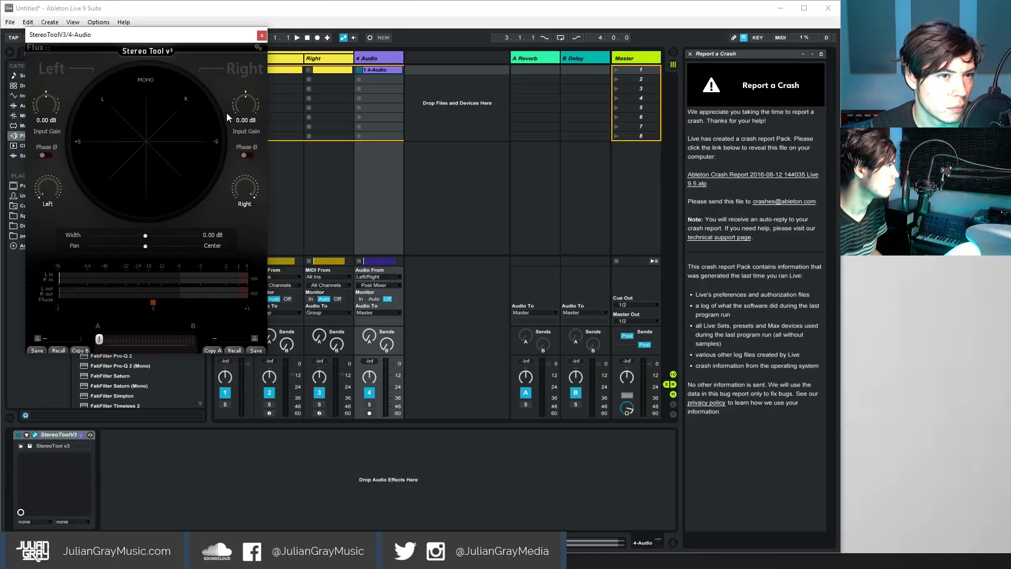
Step: Close the plug-in window and crash report, and delete StereoToolV3 from the 4 Audio track in the Arrangement View
click(262, 35)
click(690, 53)
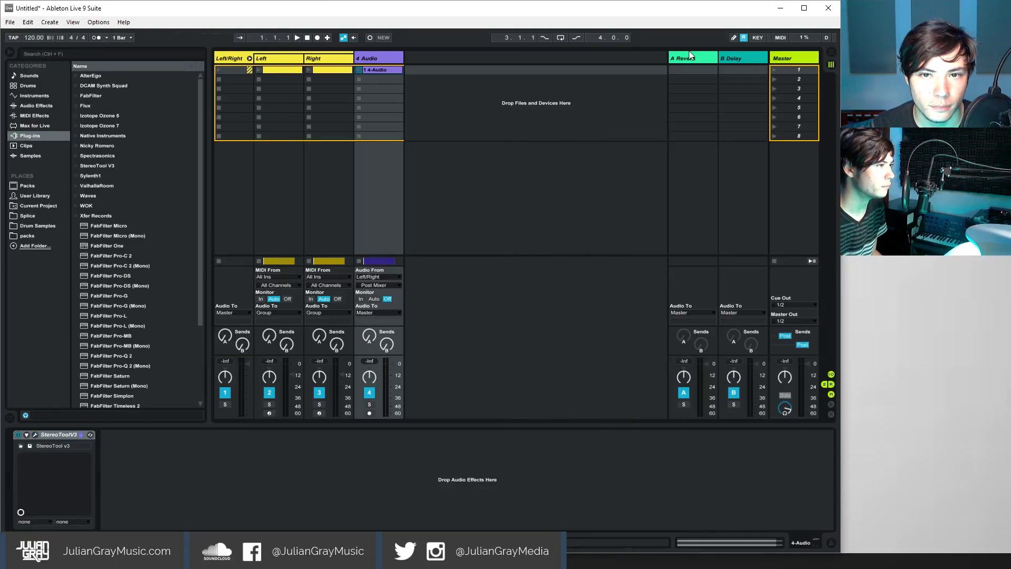
key(Tab)
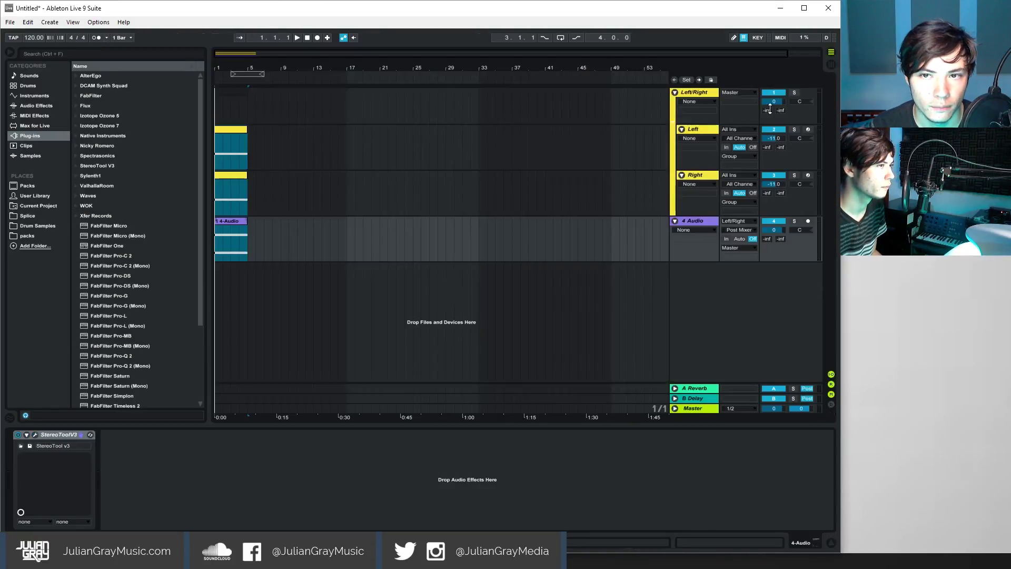
click(63, 438)
key(Delete)
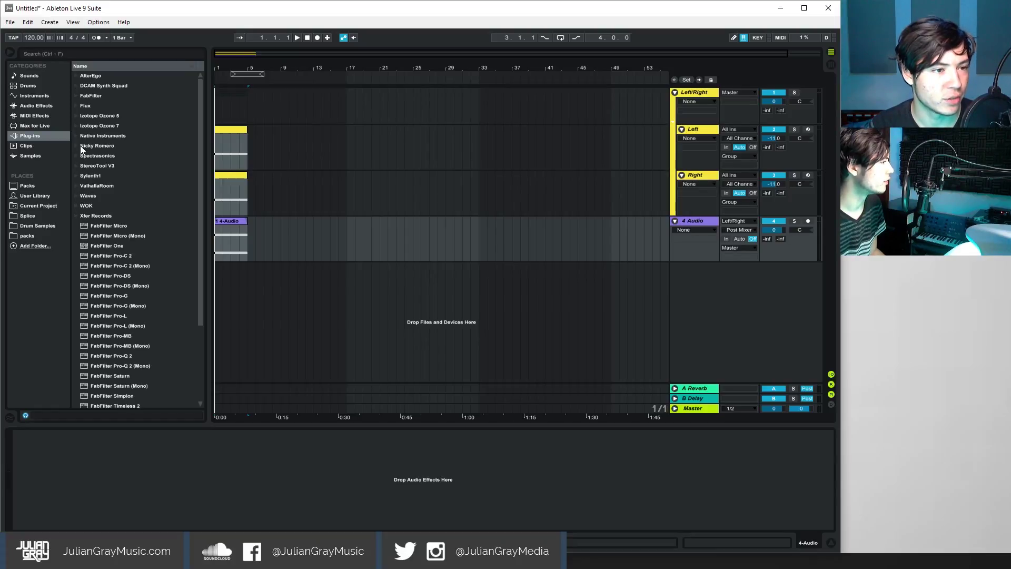
click(77, 165)
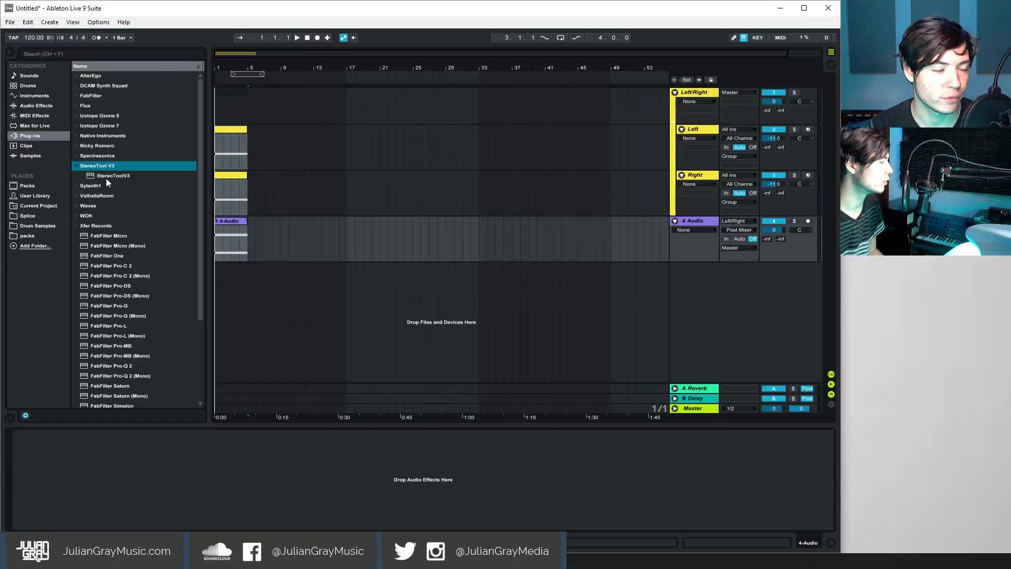
drag(106, 178, 236, 238)
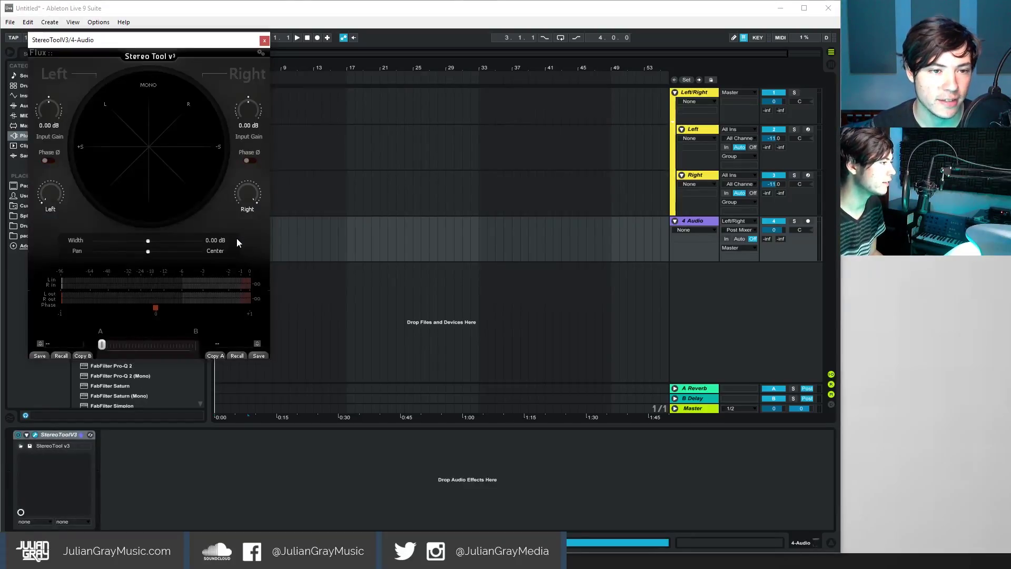
drag(178, 42, 437, 93)
drag(319, 53, 439, 54)
click(522, 91)
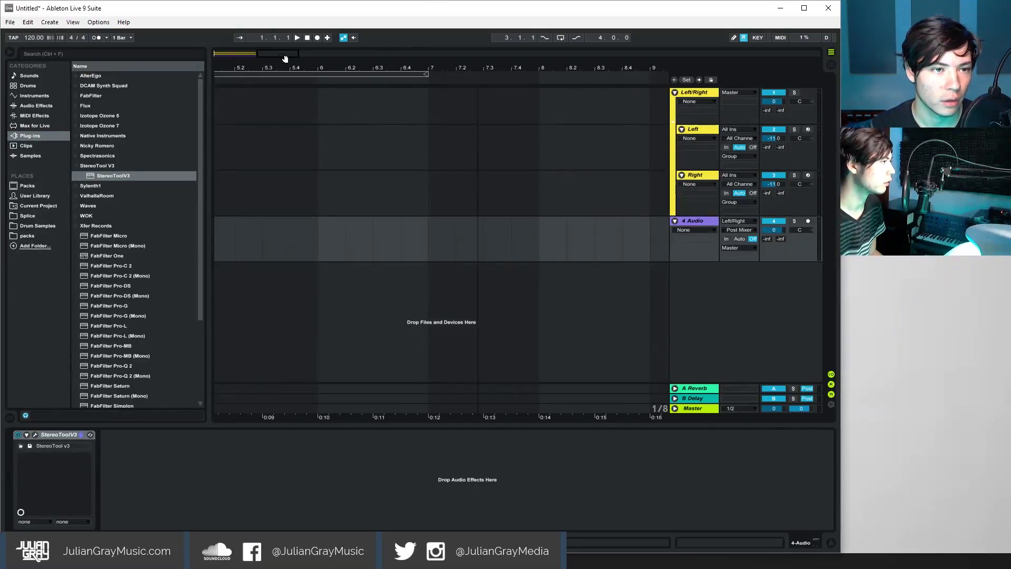
drag(285, 58, 242, 57)
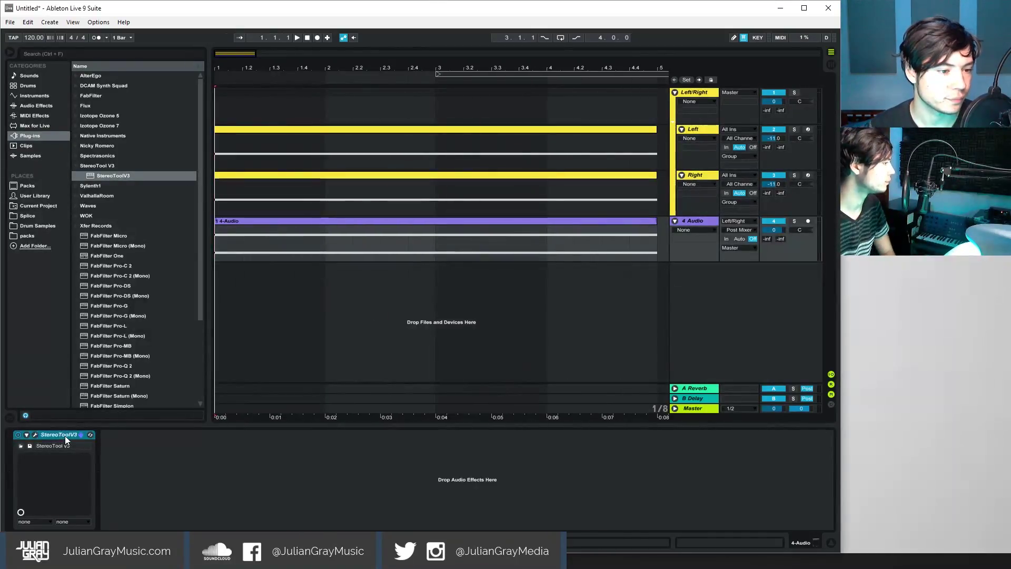
key(Delete)
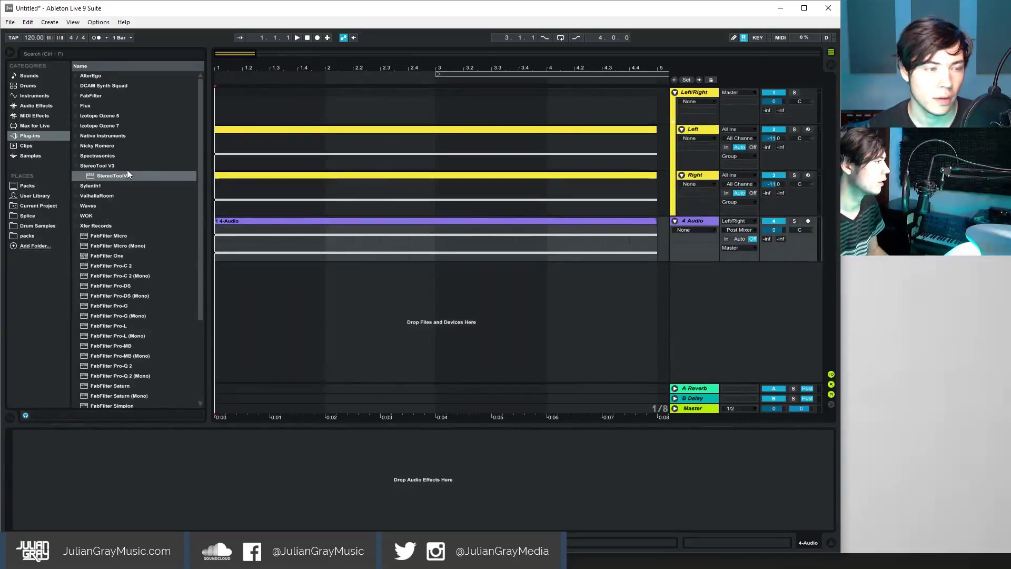
Step: Load StereoToolV3 from the StereoTool V3 plug-in folder onto the 4 Audio track and move its window clear of the browser
click(73, 165)
click(72, 165)
click(77, 165)
drag(113, 175, 152, 484)
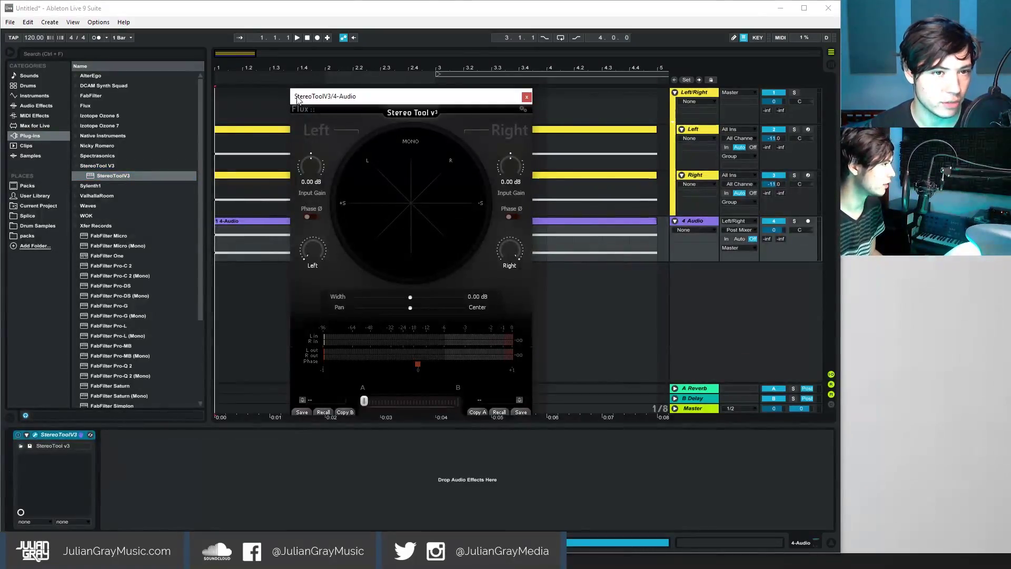
drag(359, 84, 764, 108)
drag(700, 108, 572, 168)
Step: Play the resampled audio from the start while adjusting the Stereo Tool's Pan, leave it at Center, and close the plug-in window
click(307, 39)
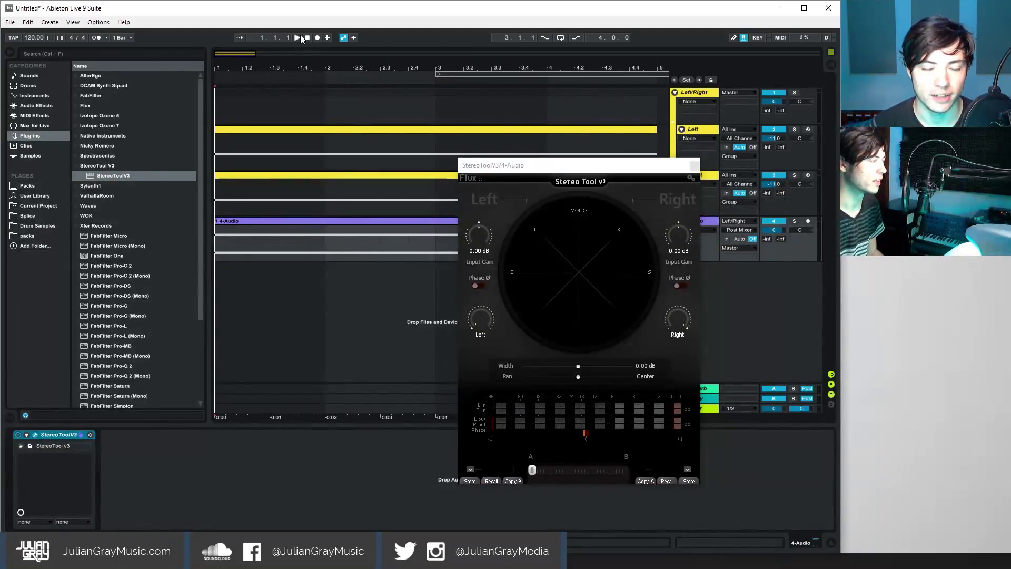
click(299, 37)
mouse_move(578, 377)
mouse_down()
mouse_move(488, 378)
mouse_move(677, 381)
mouse_move(472, 373)
mouse_move(658, 378)
mouse_move(580, 380)
mouse_up()
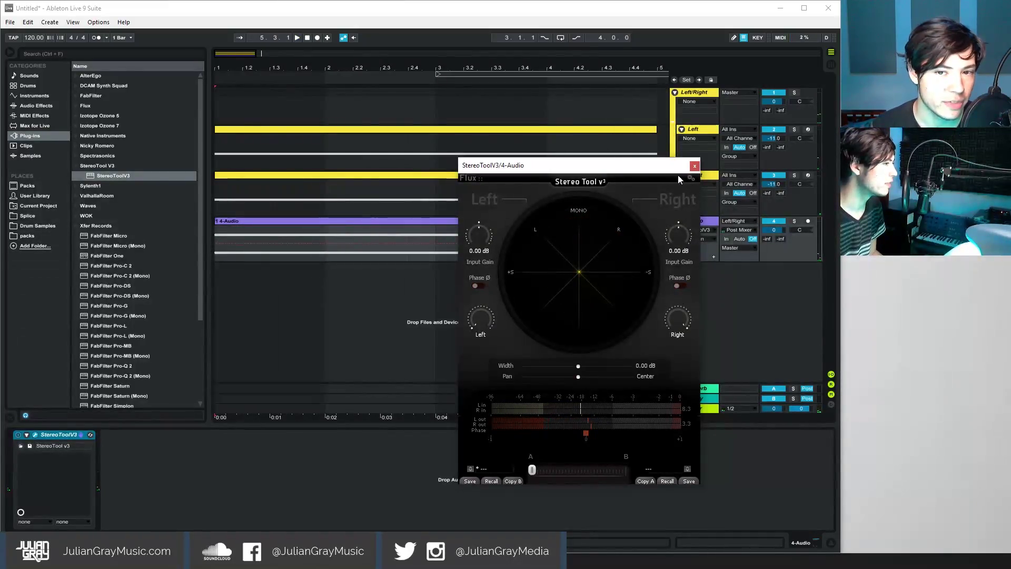
click(694, 166)
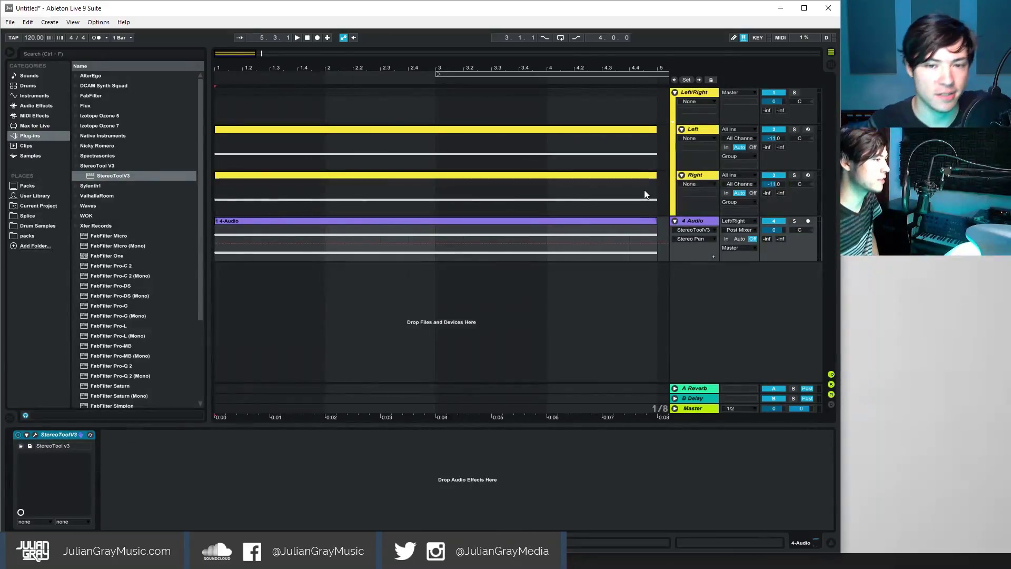
drag(247, 58, 270, 56)
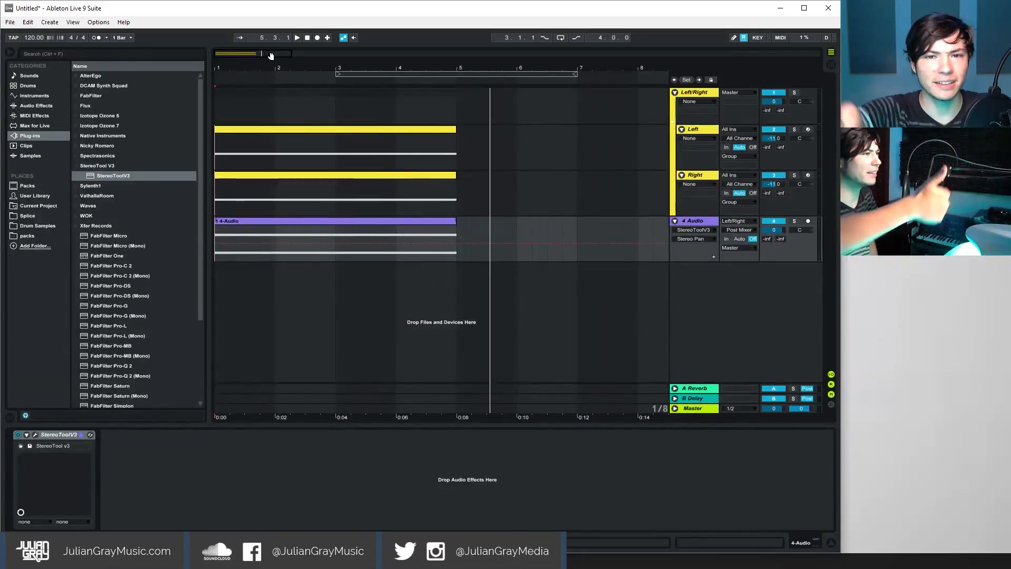